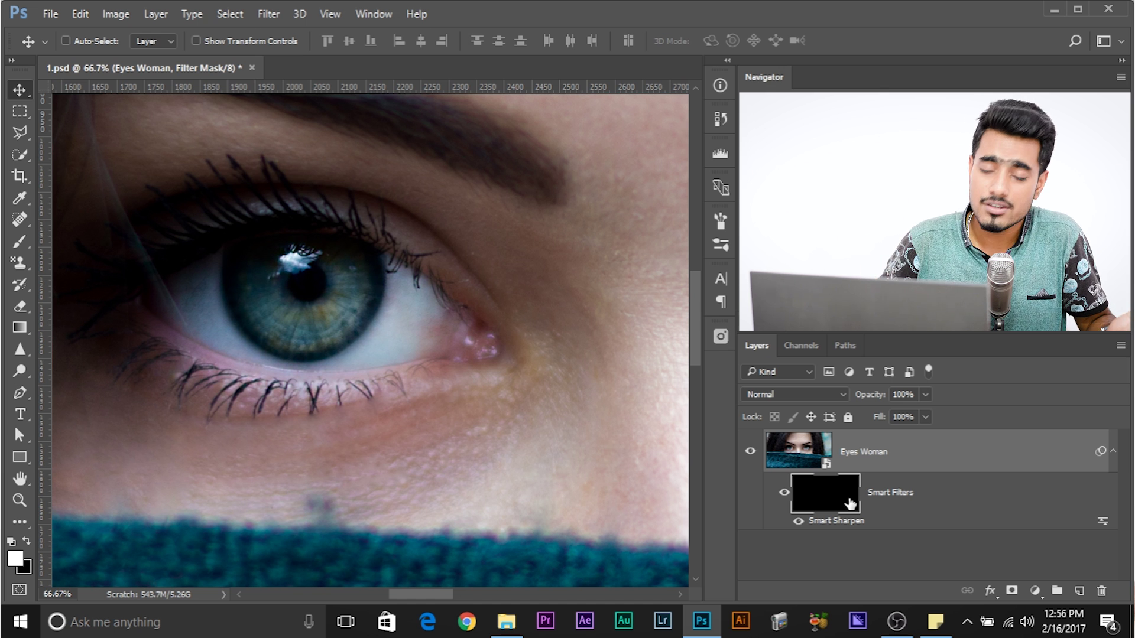
Step: Choose the Brush tool and restore the default colours with white as the foreground
click(18, 243)
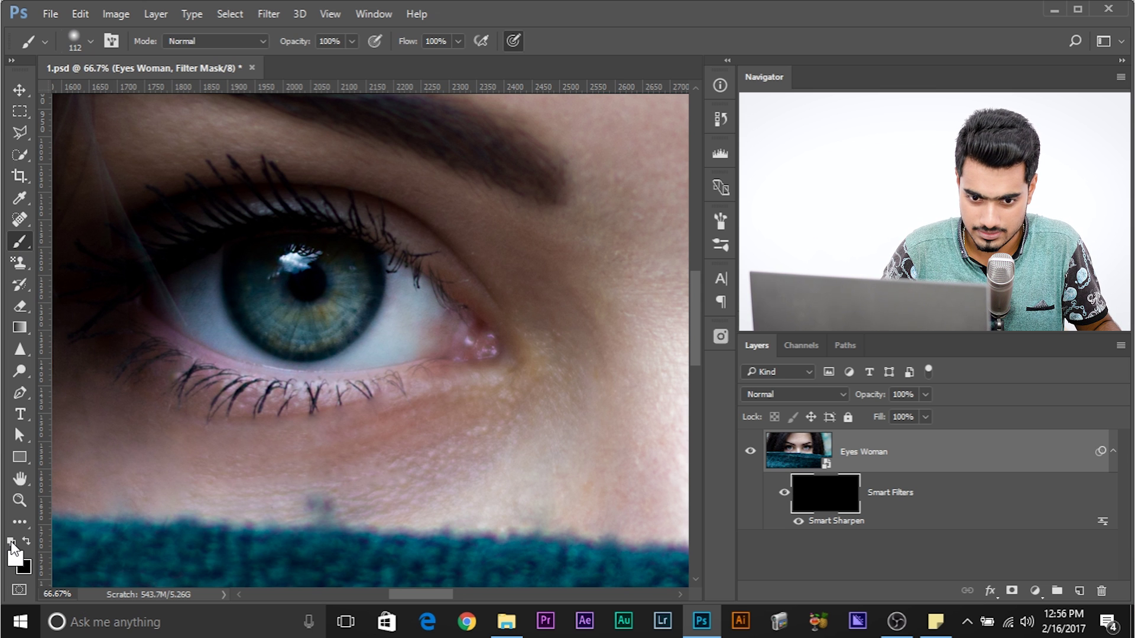
key(alt)
click(19, 561)
click(829, 255)
click(1039, 152)
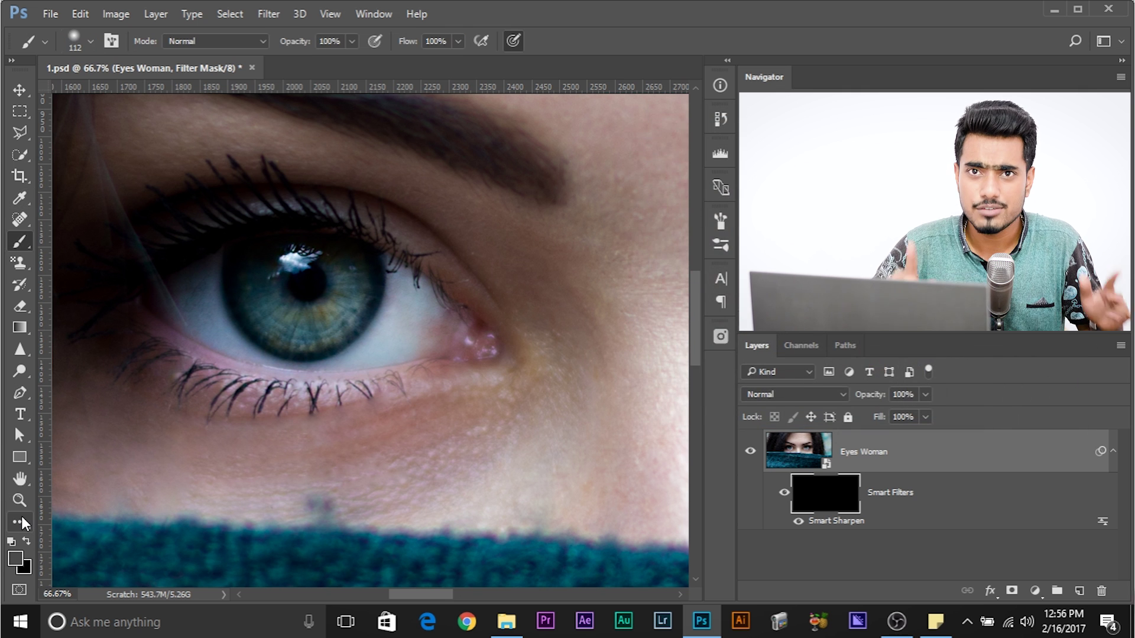
key(d)
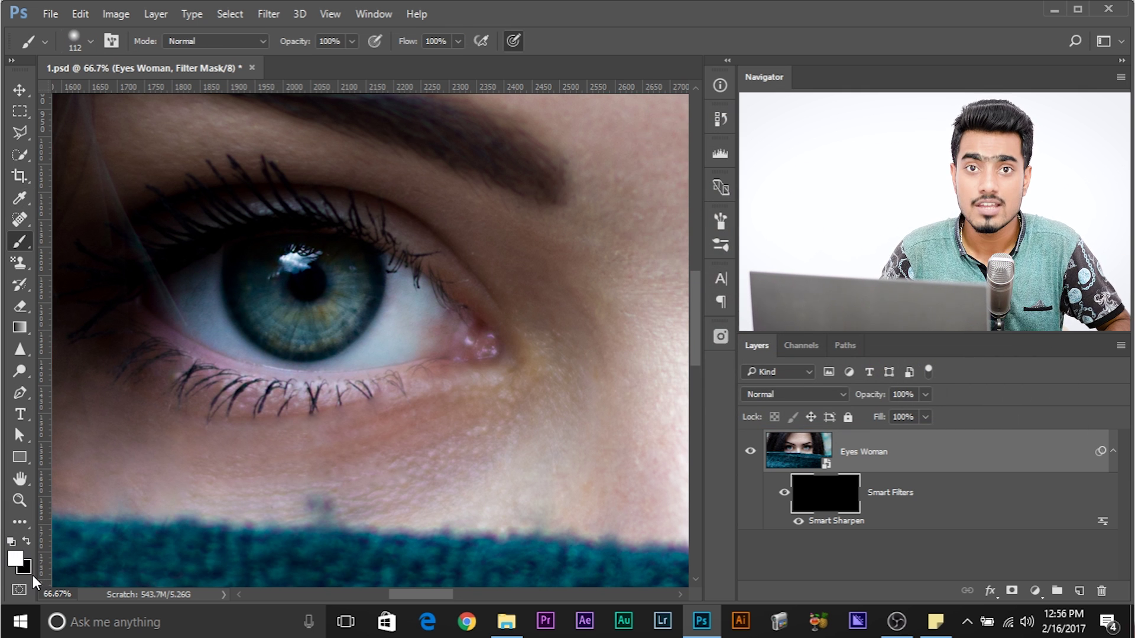
key(x)
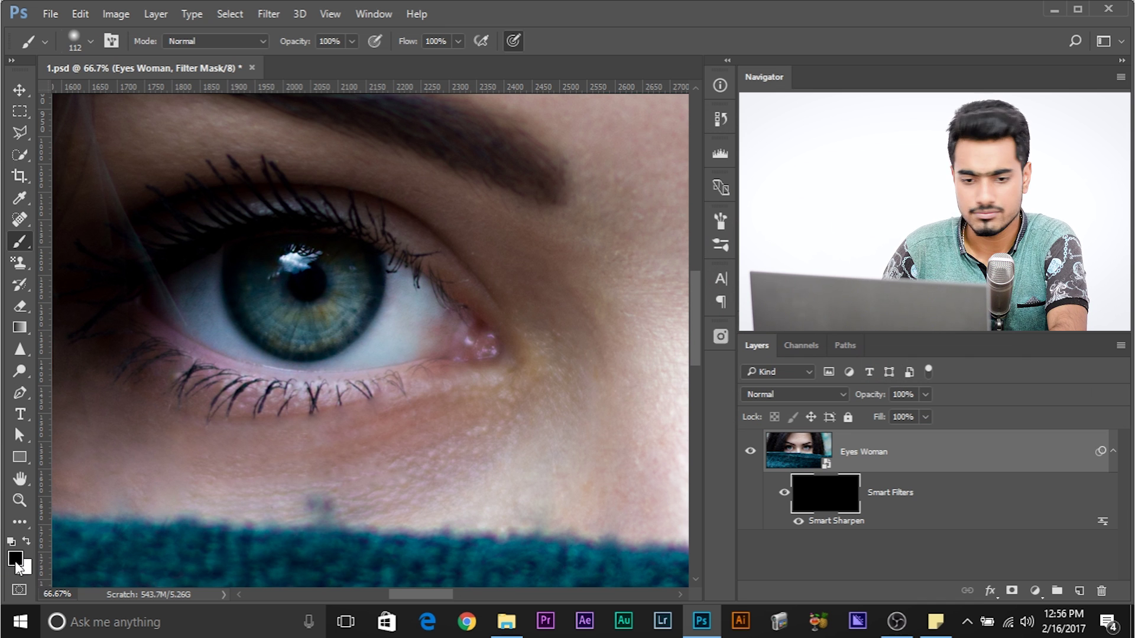
key(x)
Step: Paint white over the iris on the Smart Filters mask with a soft brush of about 76 px
drag(258, 356, 276, 356)
mouse_move(289, 314)
mouse_down()
mouse_move(326, 290)
mouse_move(298, 284)
mouse_move(323, 323)
mouse_move(296, 314)
mouse_move(283, 265)
mouse_move(467, 278)
mouse_move(431, 286)
mouse_up()
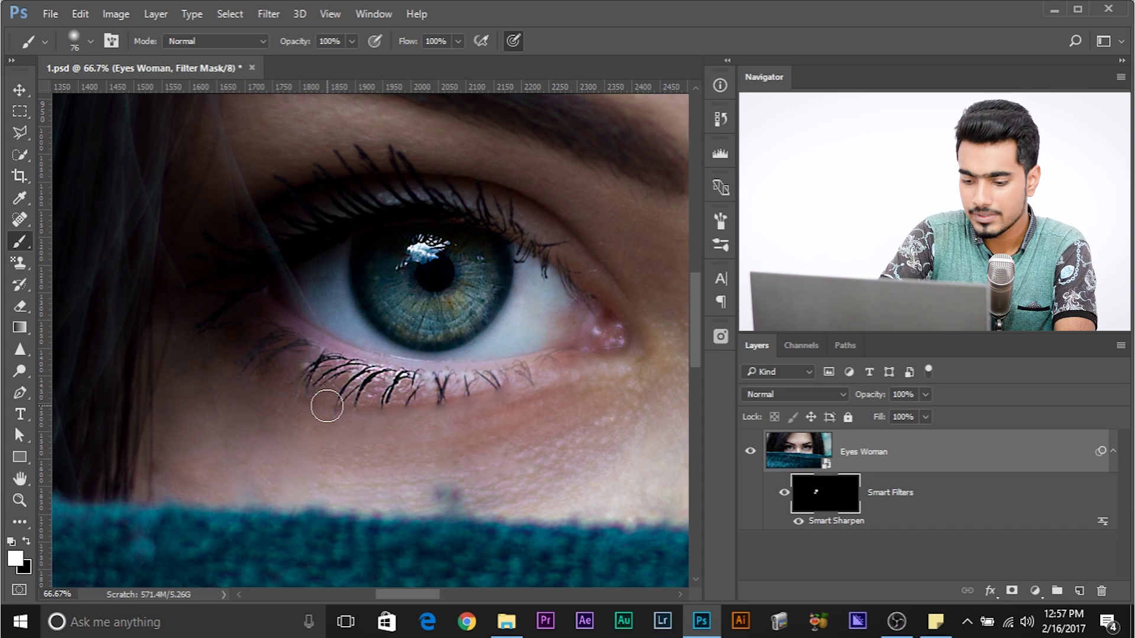
scroll(326, 397, up, 3)
drag(466, 524, 495, 438)
scroll(431, 463, down, 3)
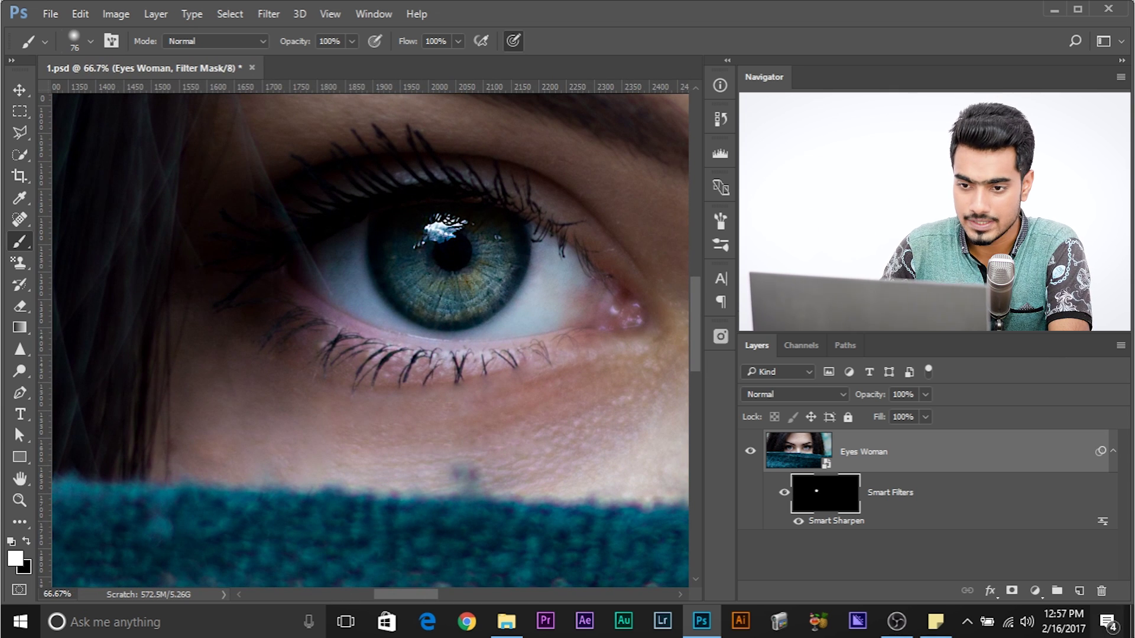
drag(478, 341, 475, 379)
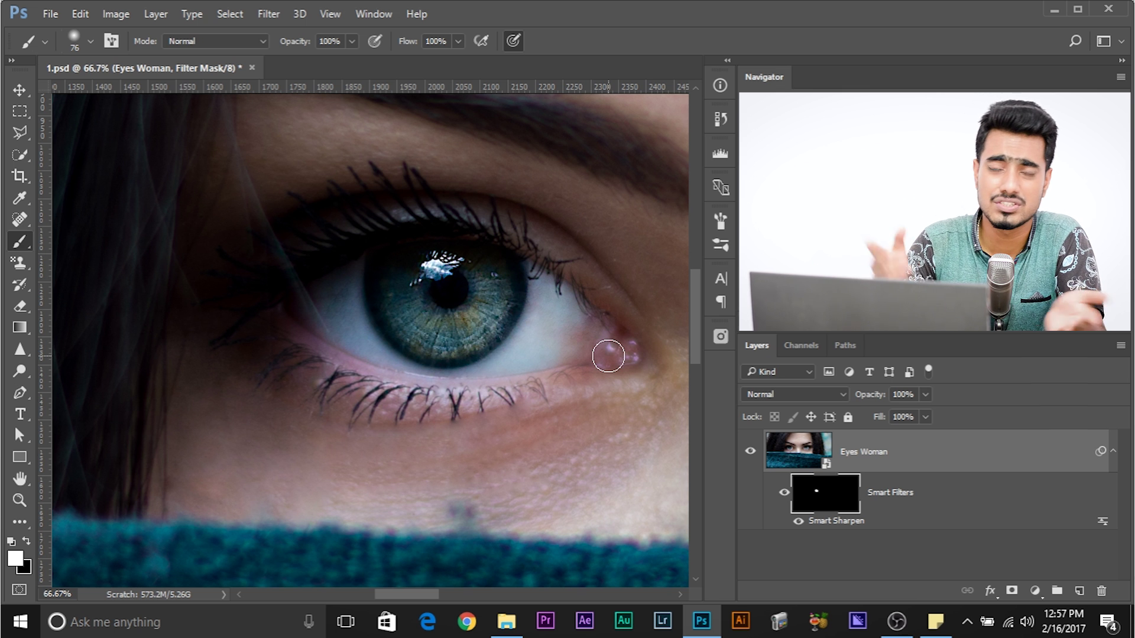
Step: Paint white over the lower eyelashes and inner eye corner on the Smart Filters mask with a 48 px brush
mouse_move(379, 399)
mouse_down()
mouse_move(349, 399)
mouse_move(359, 403)
mouse_up()
right_click(290, 317)
drag(273, 317, 282, 317)
mouse_move(410, 374)
mouse_down()
mouse_move(493, 384)
mouse_move(603, 357)
mouse_up()
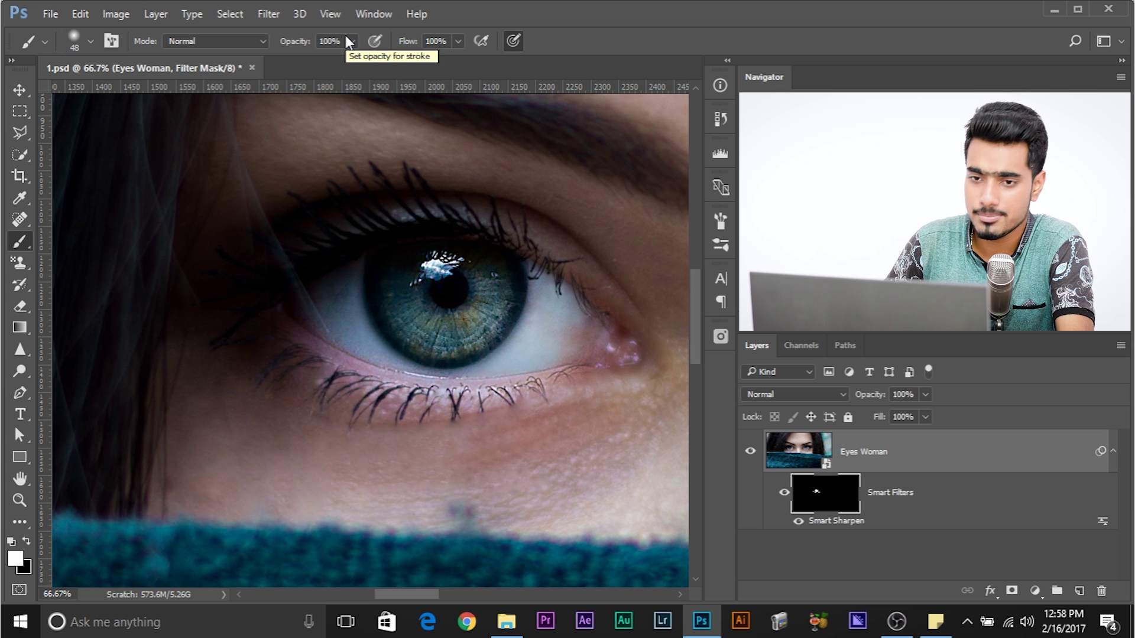
Step: Set the brush flow to 20% and paint softly around the lashes and eye corner on the mask with a 111 px brush
click(442, 41)
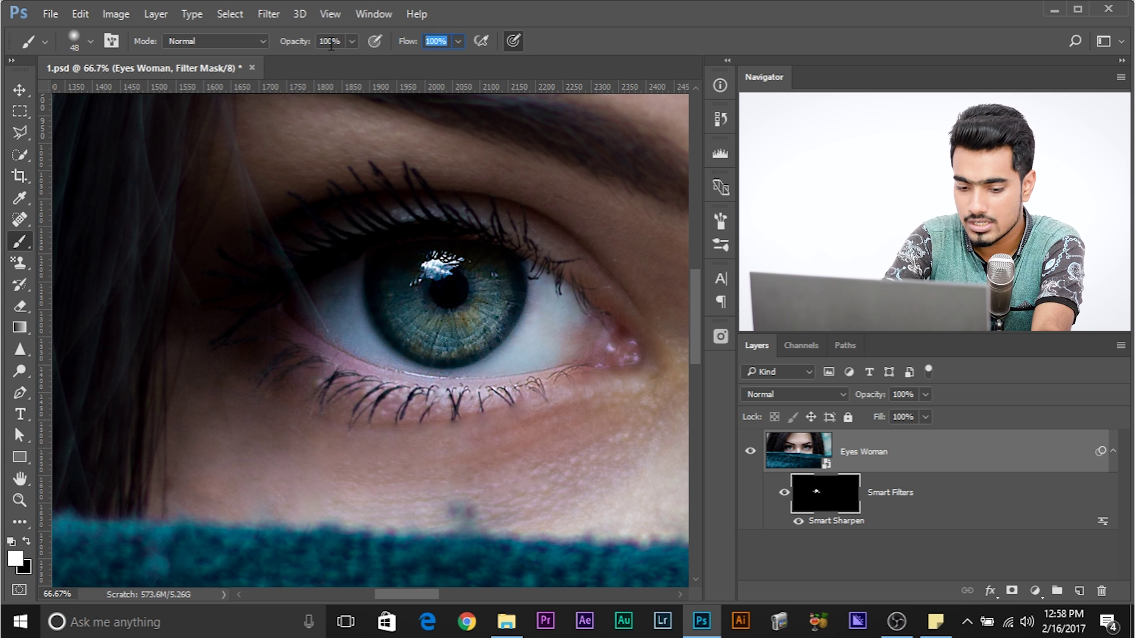
text(20)
key(Return)
drag(404, 378, 432, 385)
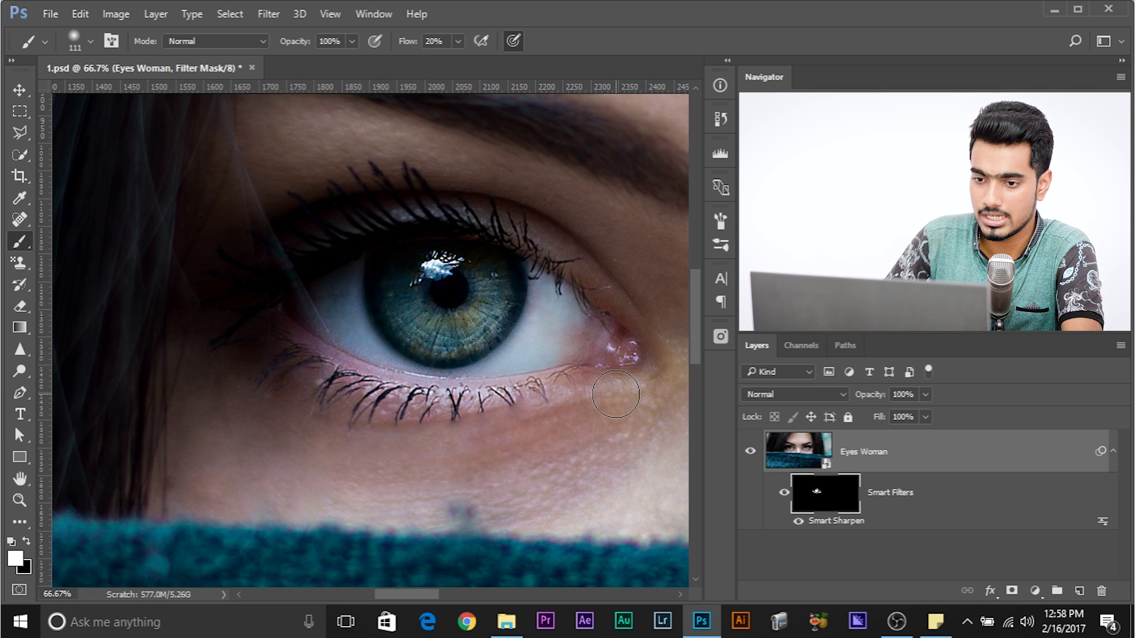
Step: Compare the eye with and without sharpening by toggling the visibility of the Smart Filters
key(ctrl+minus)
key(ctrl+plus)
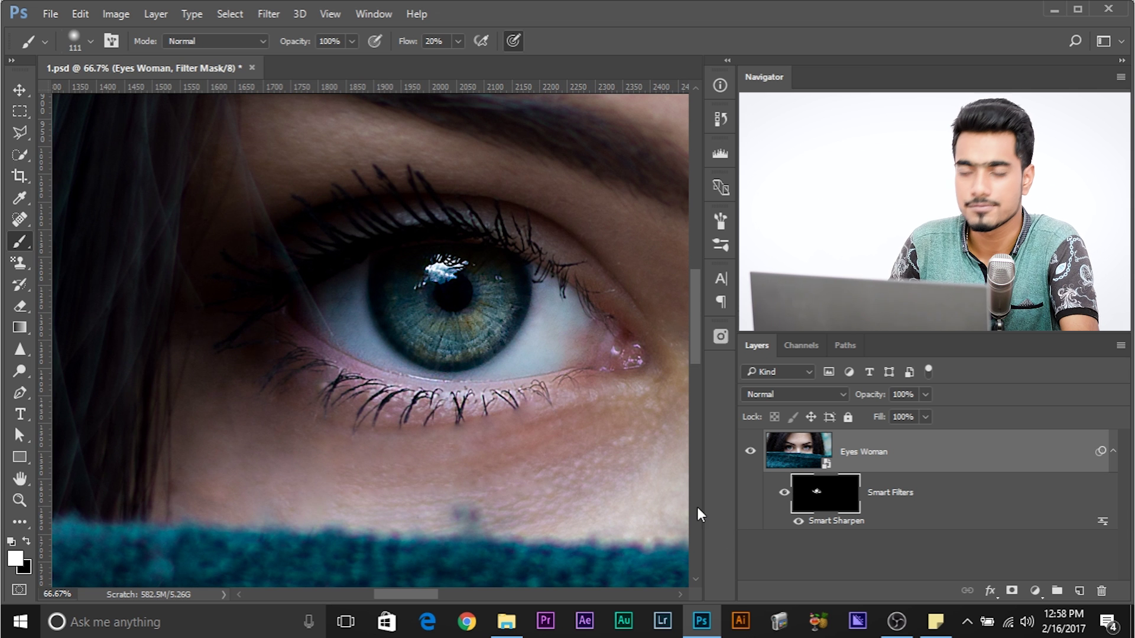
key(ctrl+2)
click(784, 494)
drag(631, 332, 551, 341)
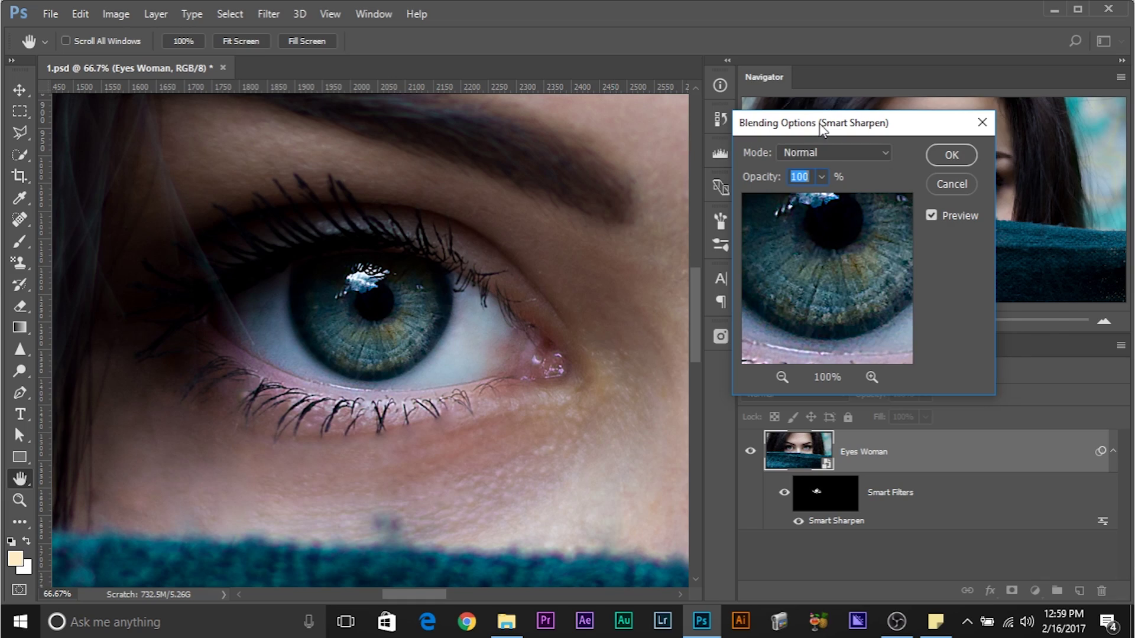
Step: Set the Smart Sharpen filter's blending opacity to 79% and return to the Brush tool
drag(822, 127, 757, 161)
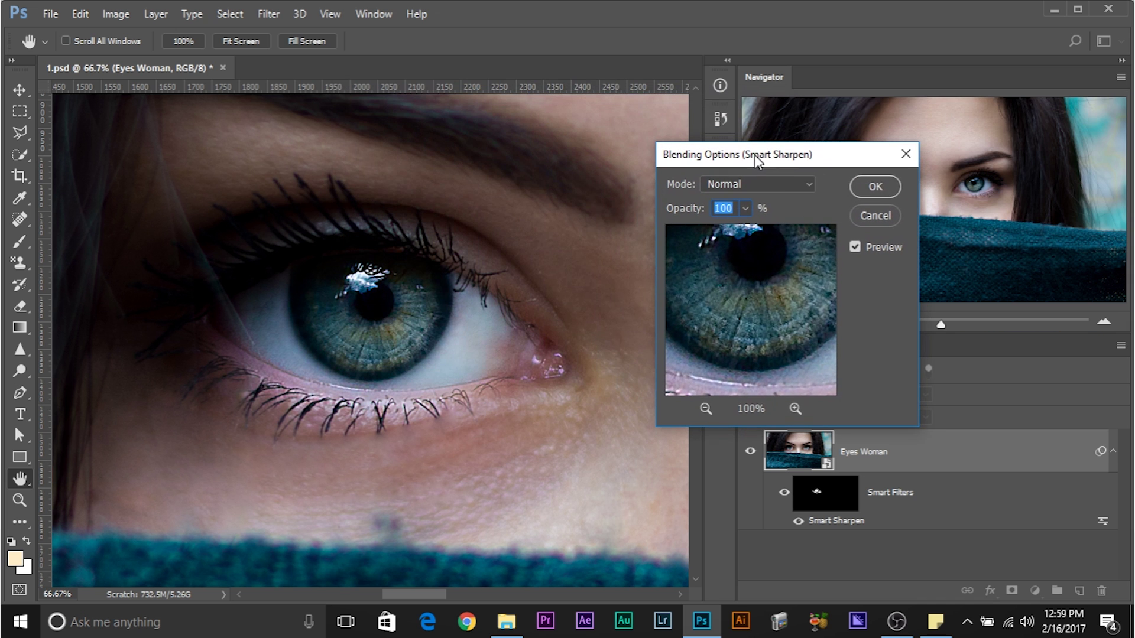
click(746, 209)
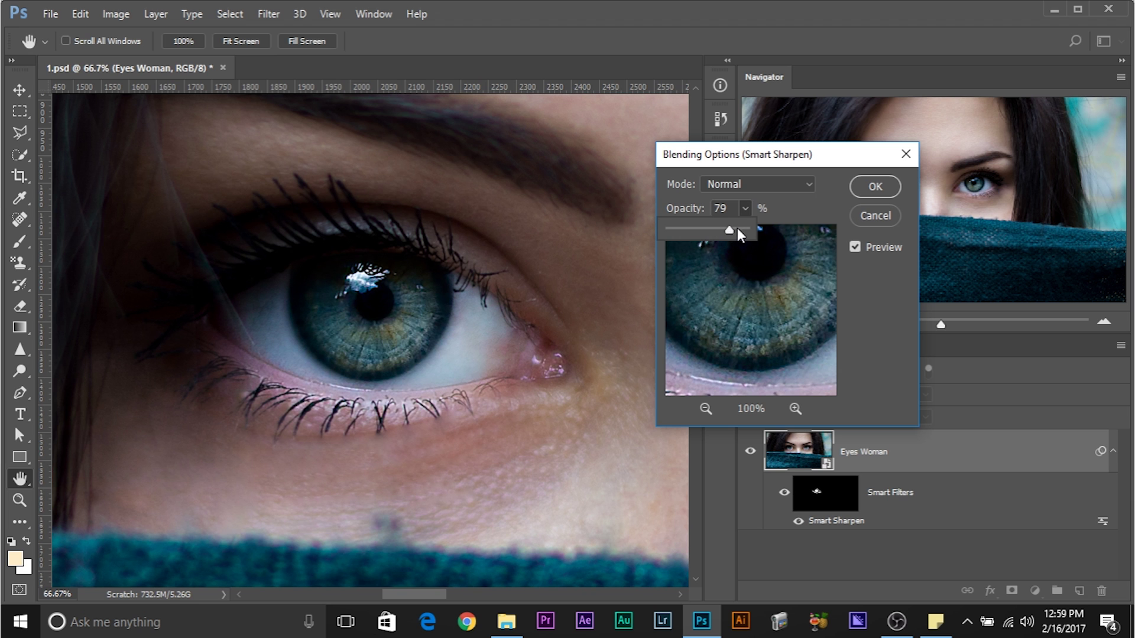
click(871, 178)
key(b)
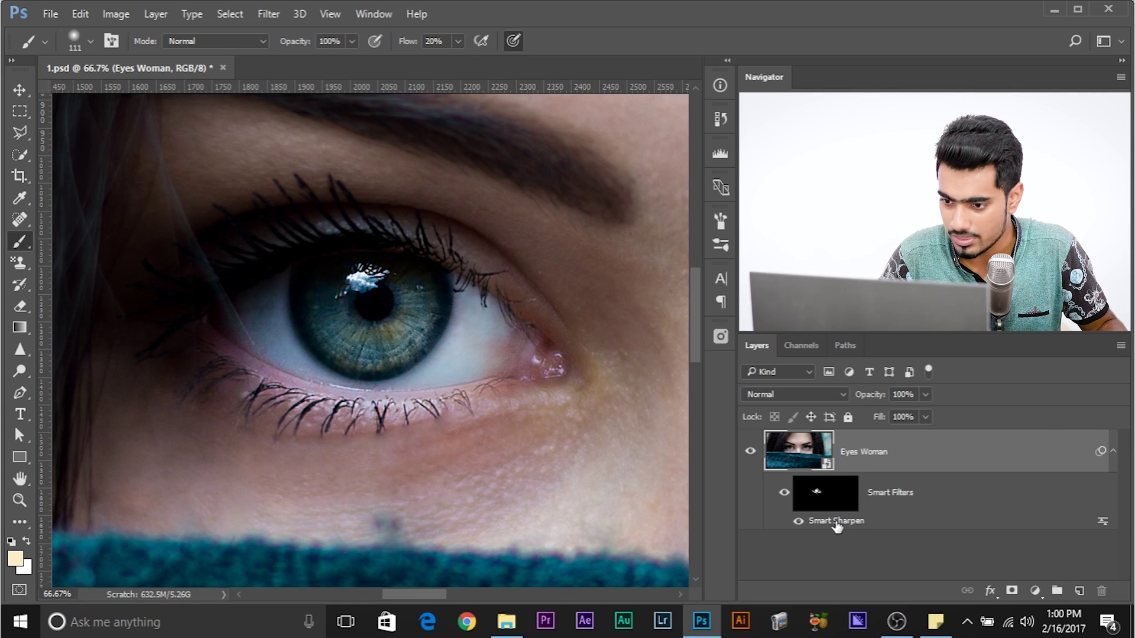
Step: Review the Smart Sharpen settings without changing them and delete the Smart Filters from the Eyes Woman layer
double_click(836, 522)
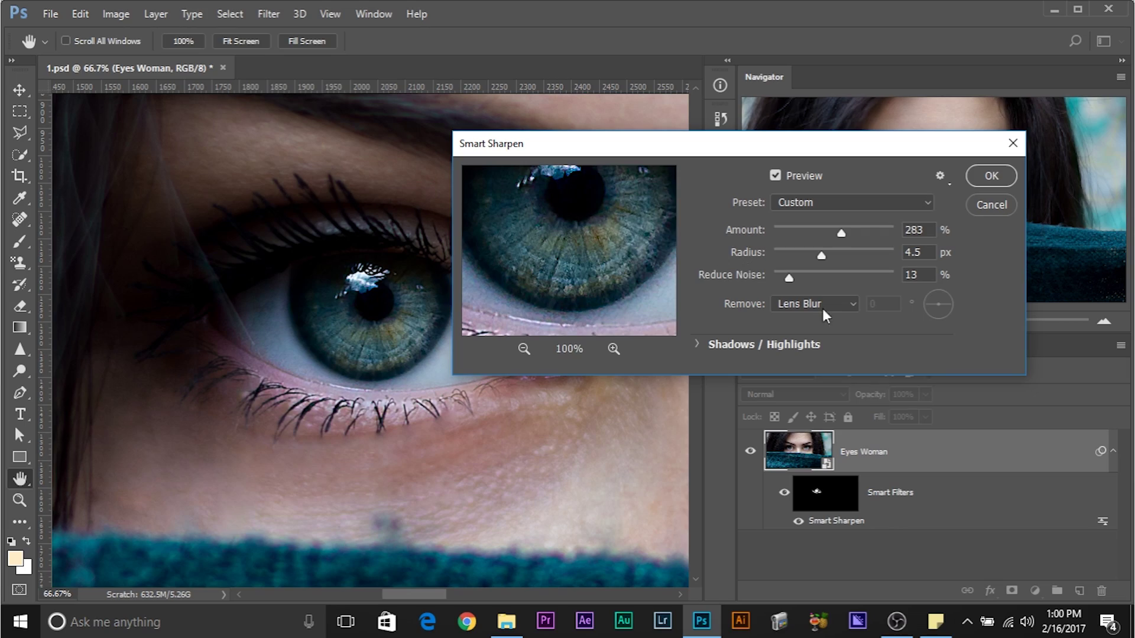
click(988, 206)
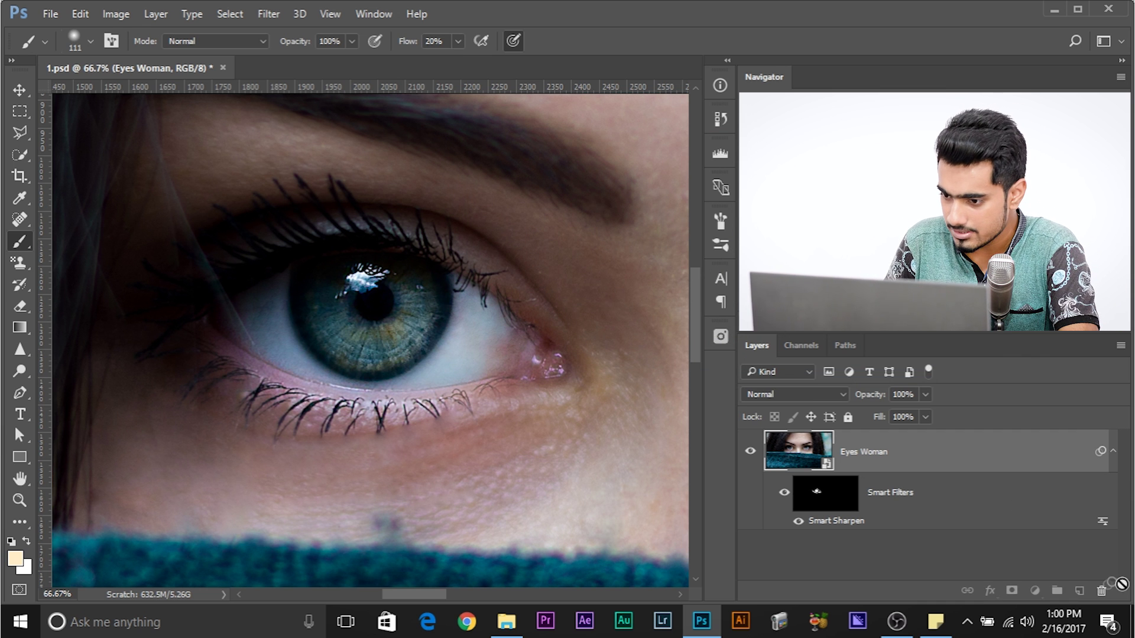
drag(1105, 590, 1103, 590)
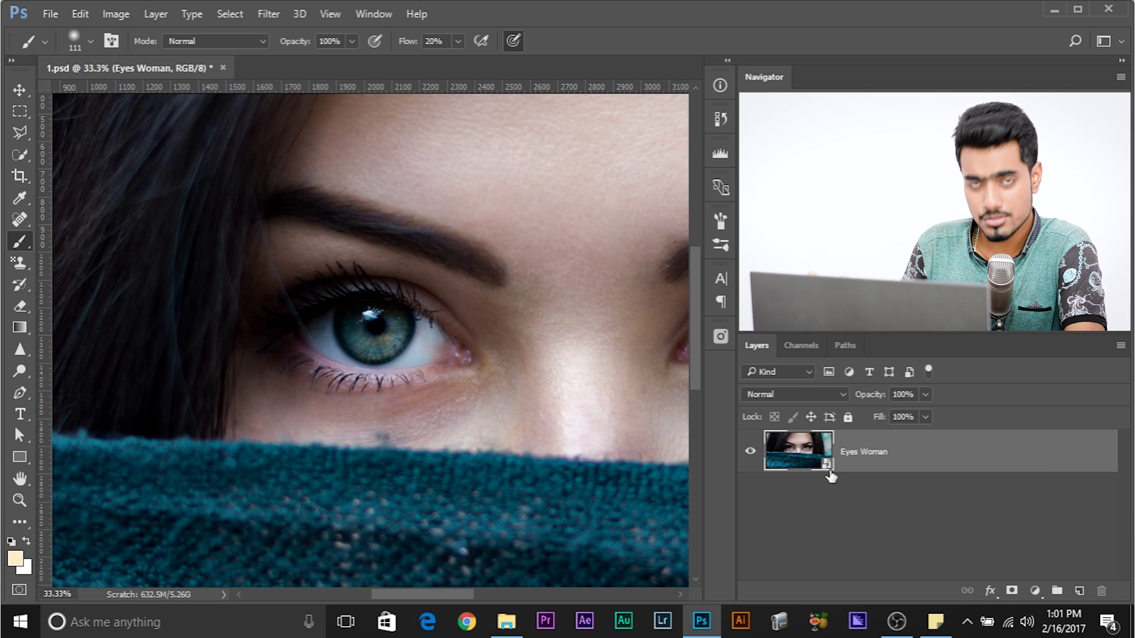
Step: Duplicate the Eyes Woman layer and open the High Pass filter on the copy
key(ctrl+j)
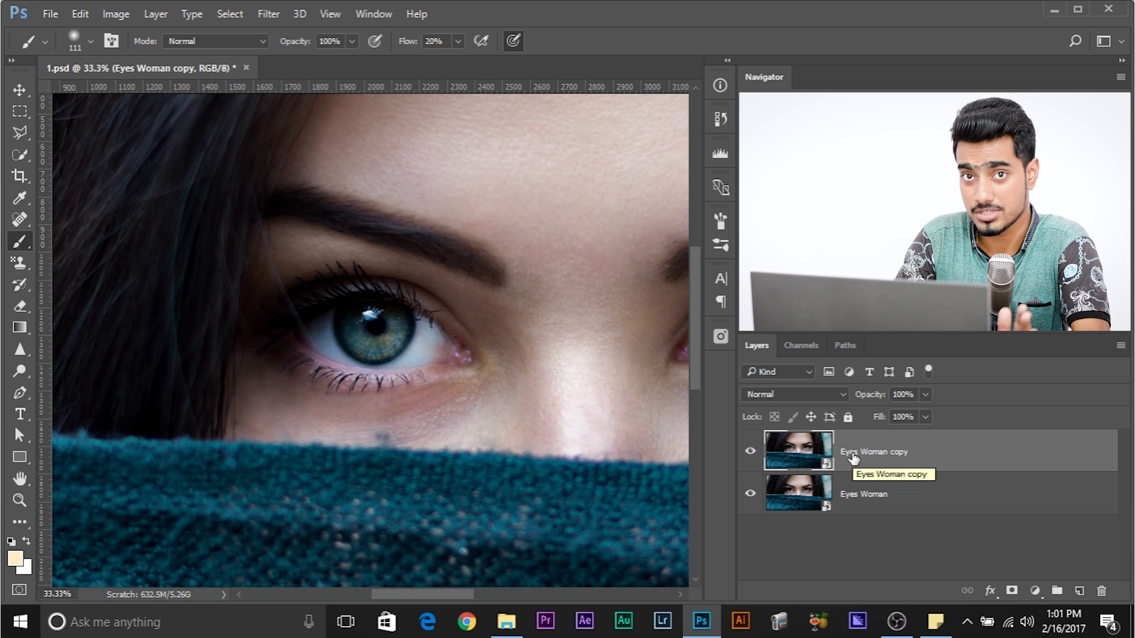
click(264, 14)
mouse_move(362, 338)
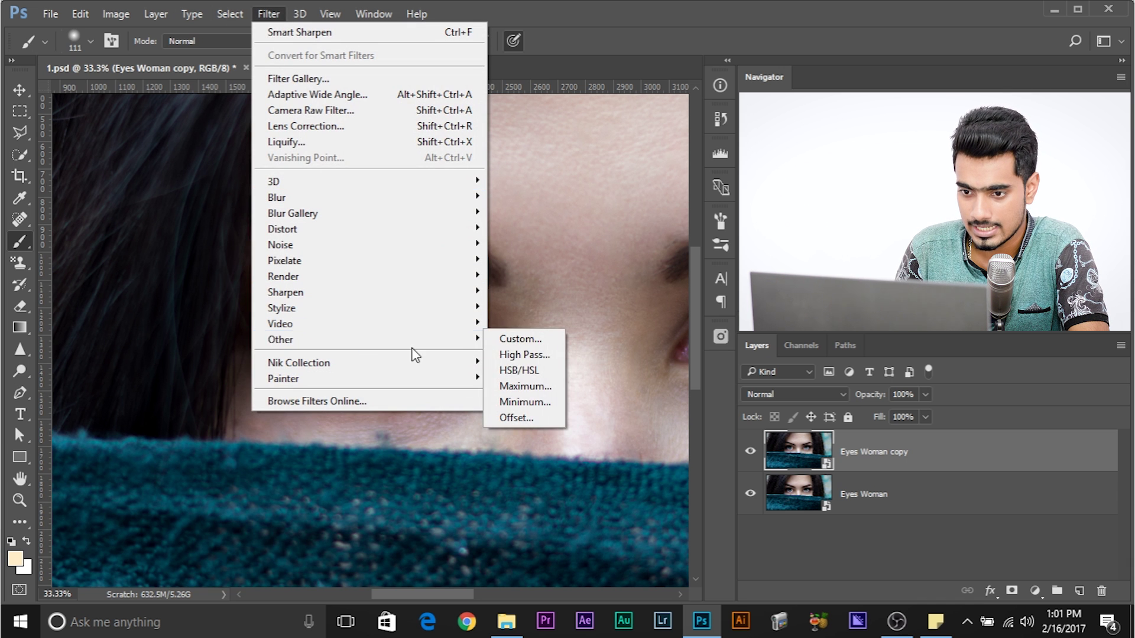
click(524, 354)
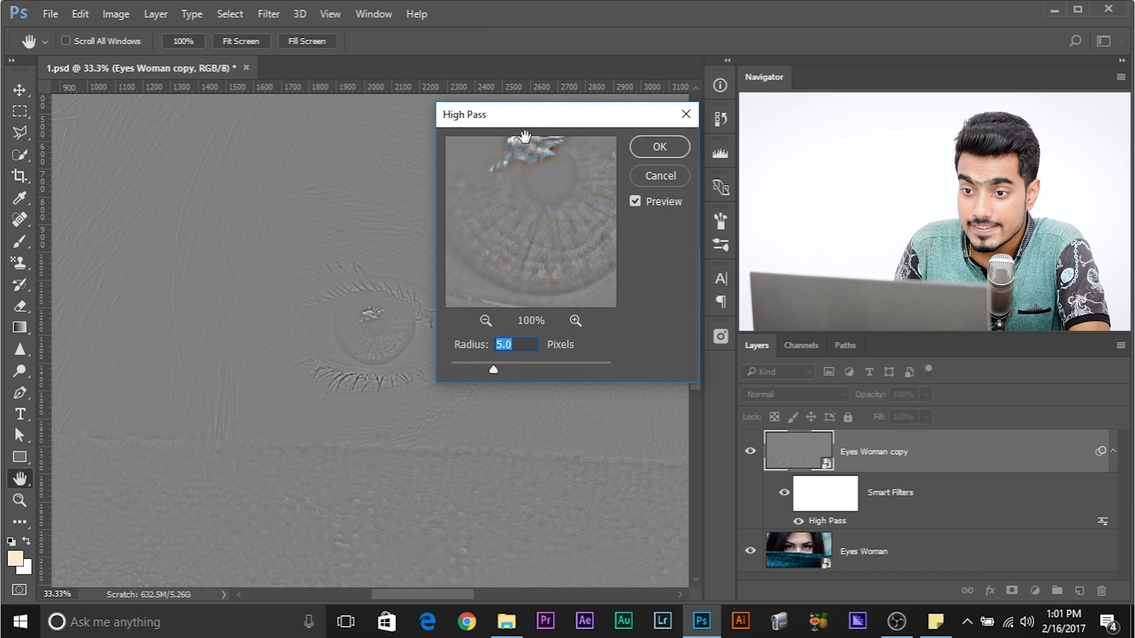
drag(524, 135, 658, 178)
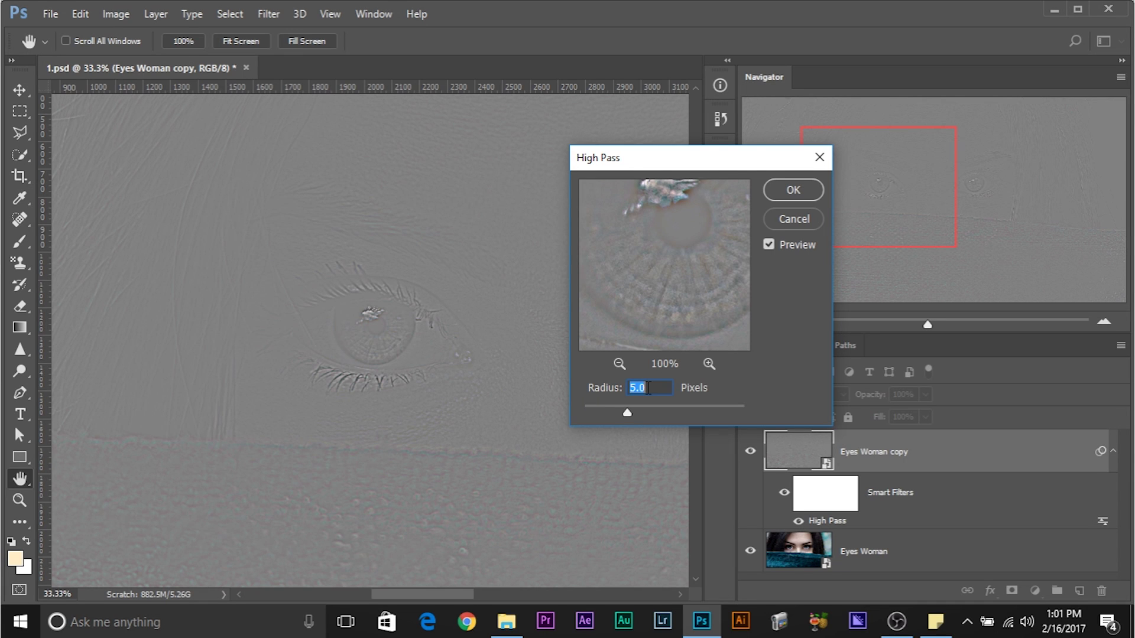
Step: Try High Pass radii of 4.5, 3.2, 0.6 and 61.1 pixels while viewing the iris up close
text(4.5)
key(ctrl+plus)
key(ctrl+plus)
key(ctrl+plus)
key(ctrl+plus)
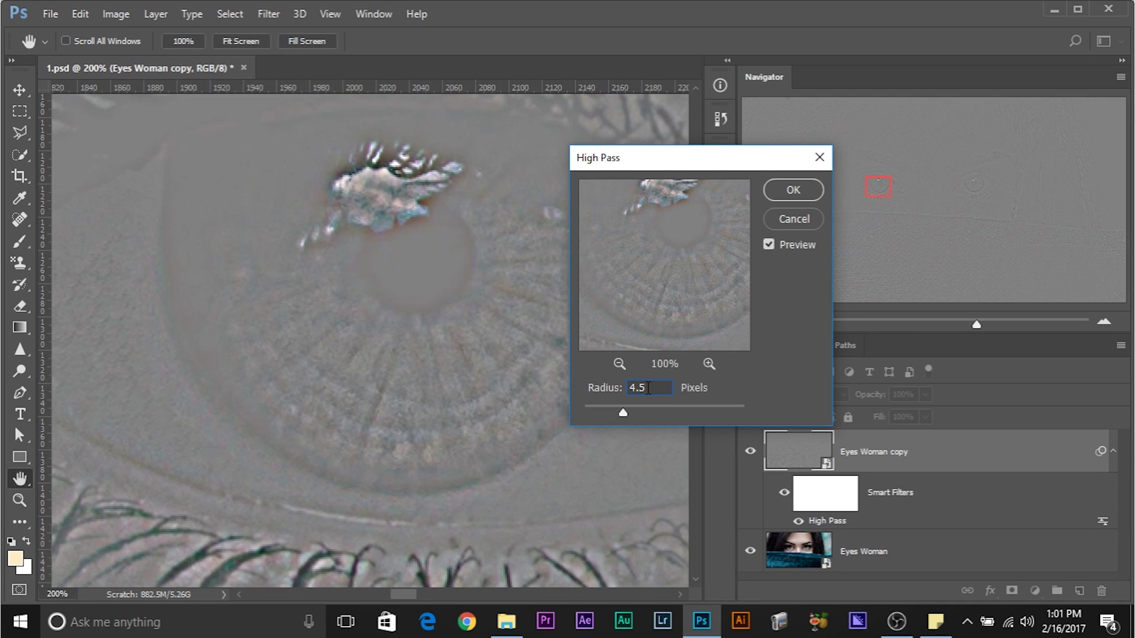
click(606, 412)
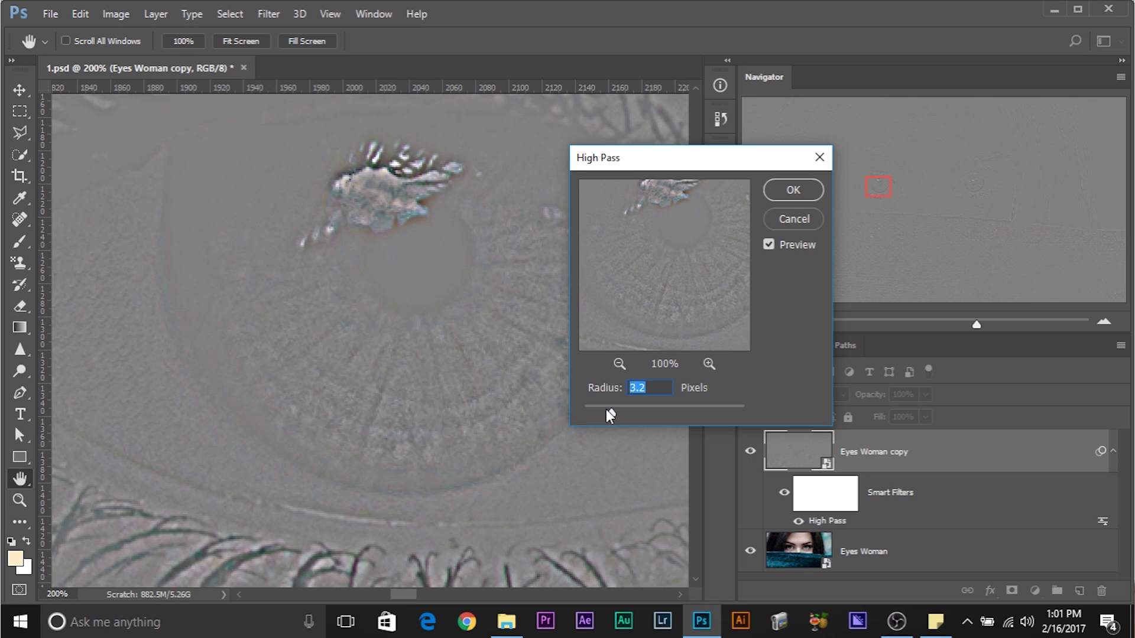
drag(588, 411, 586, 409)
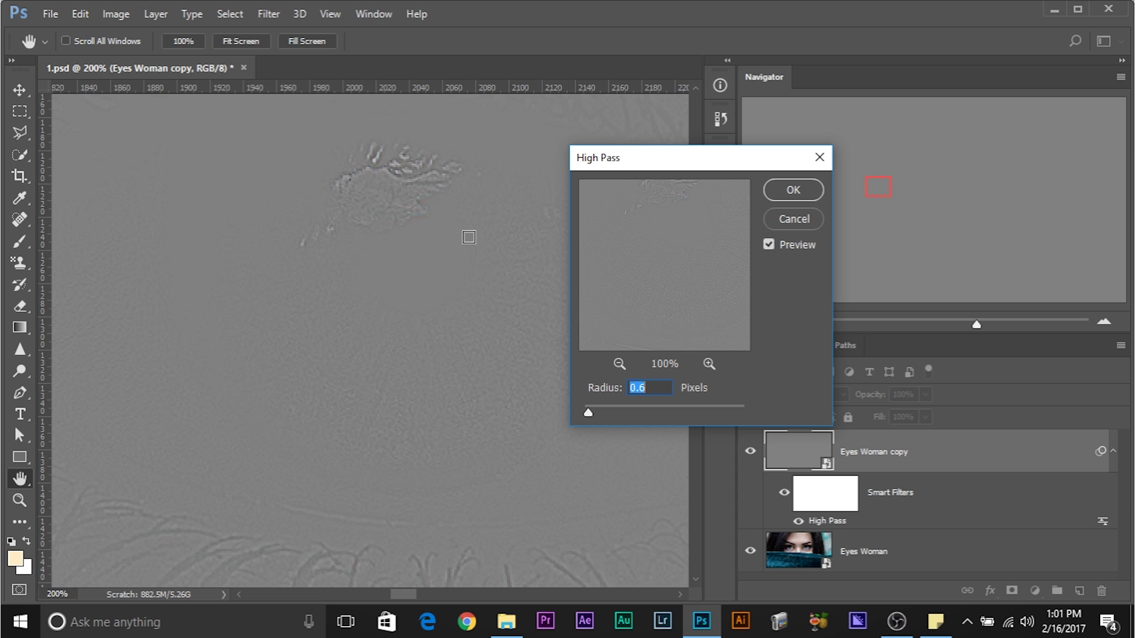
click(676, 410)
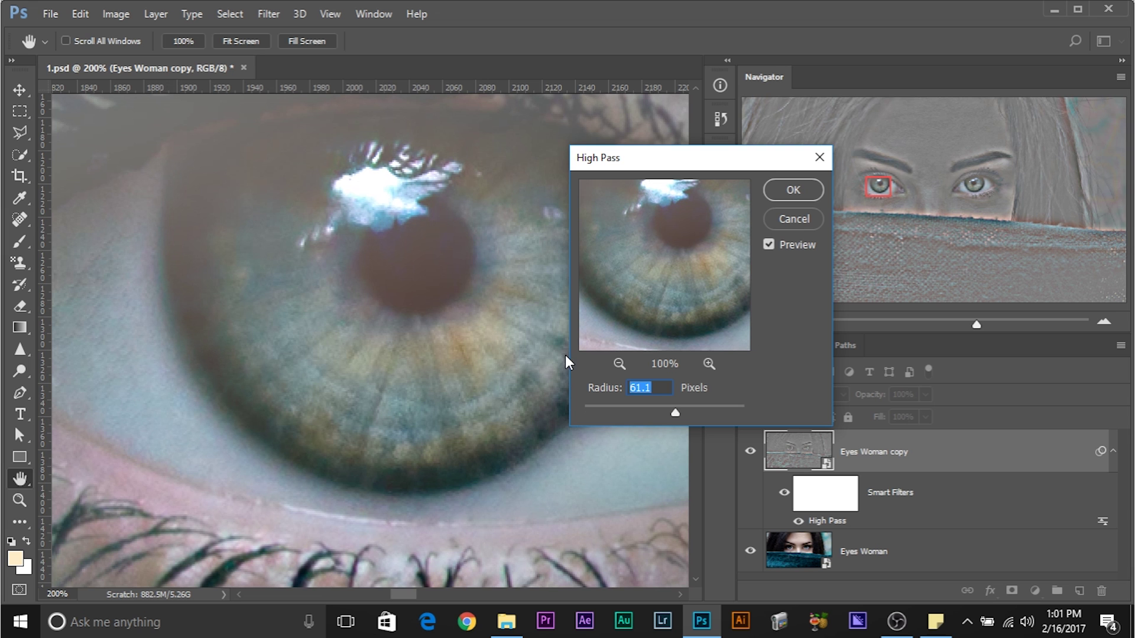
Step: Apply the High Pass filter to the Eyes Woman copy layer with a radius of 4.7 pixels
click(614, 412)
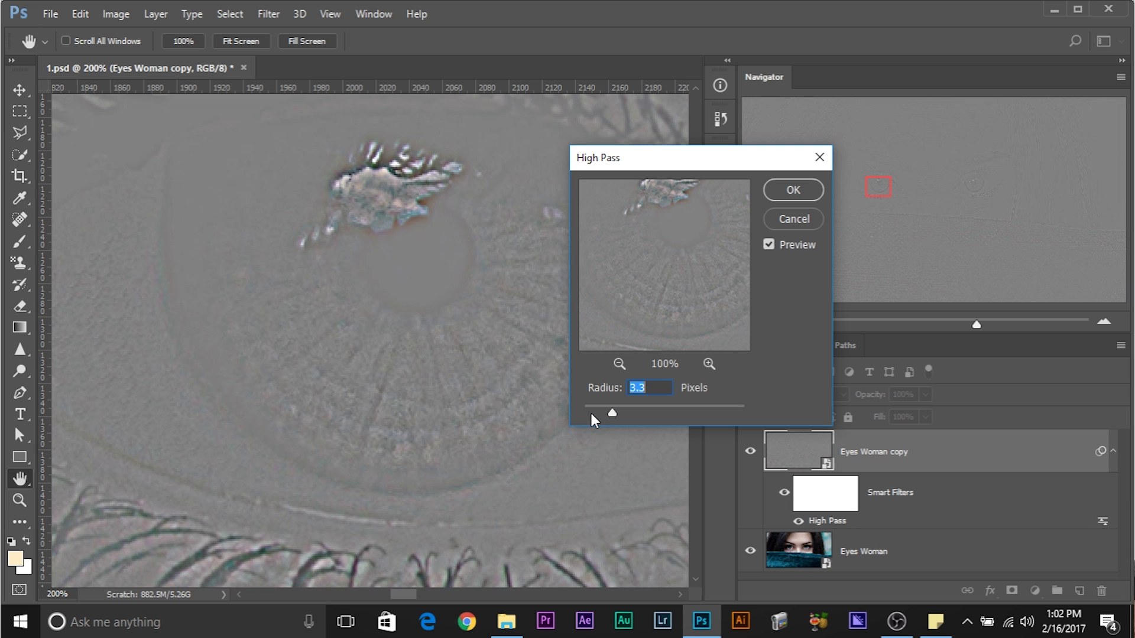
drag(616, 413, 620, 413)
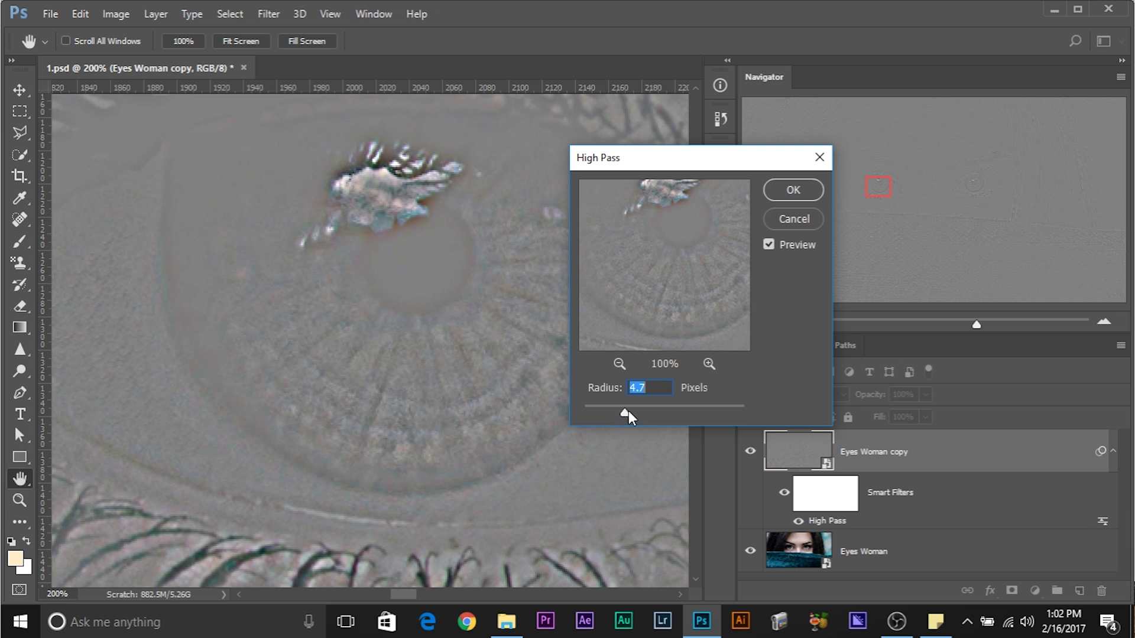
click(793, 189)
key(b)
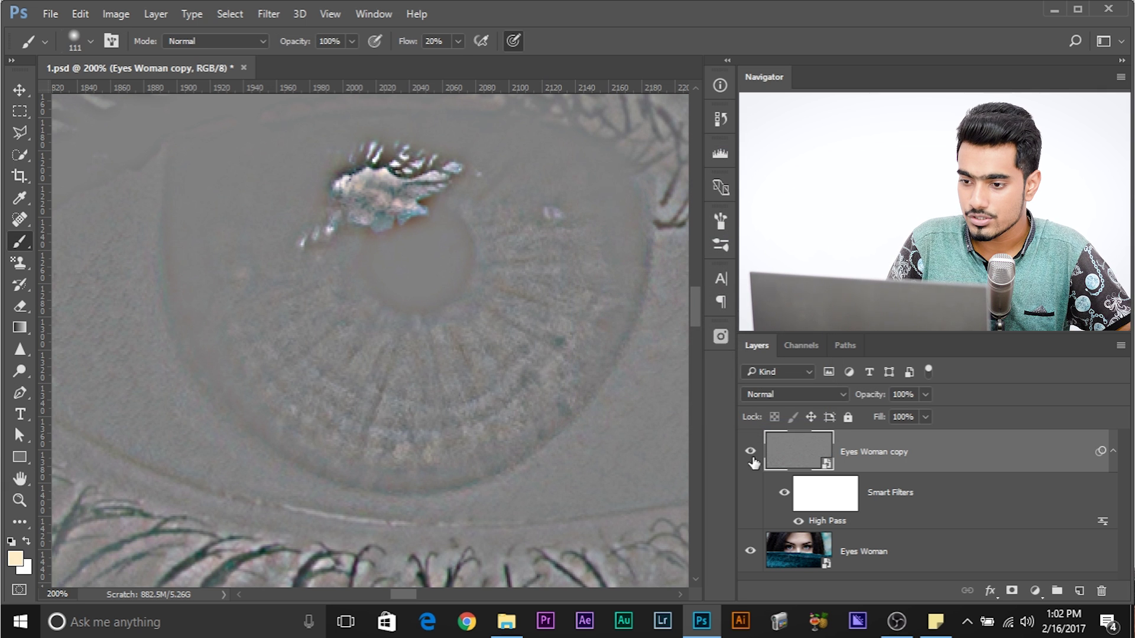
Step: Set the blend mode of the Eyes Woman copy layer to Overlay
click(782, 393)
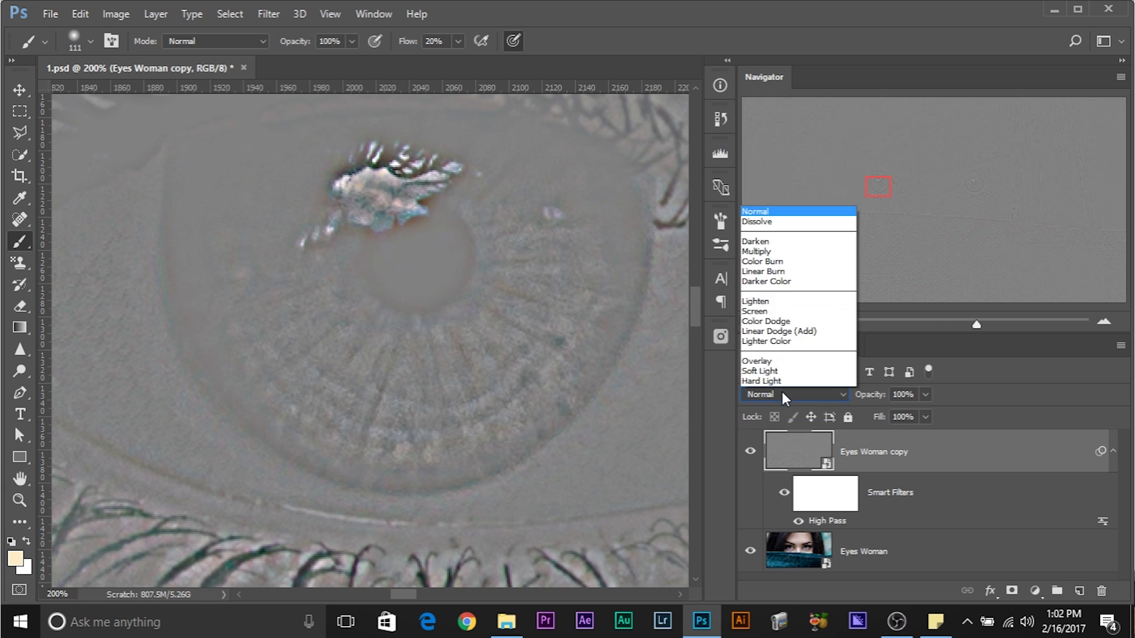
click(764, 225)
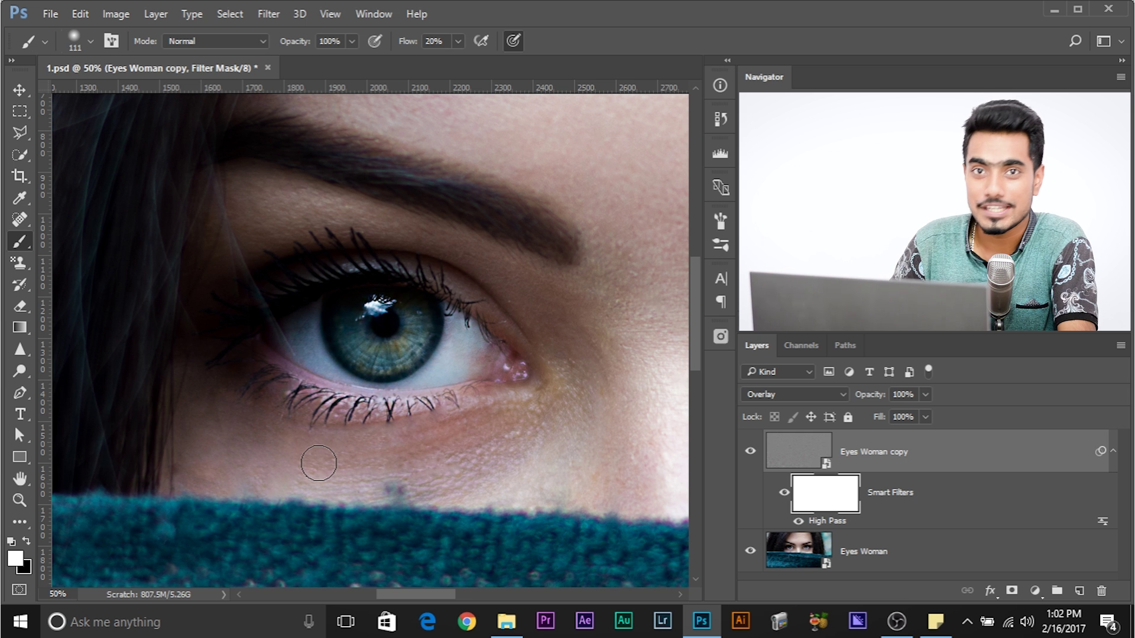
scroll(942, 410, down, 1)
Step: Keep the Eyes Woman copy layer in Overlay mode and select its Smart Filters mask
click(869, 562)
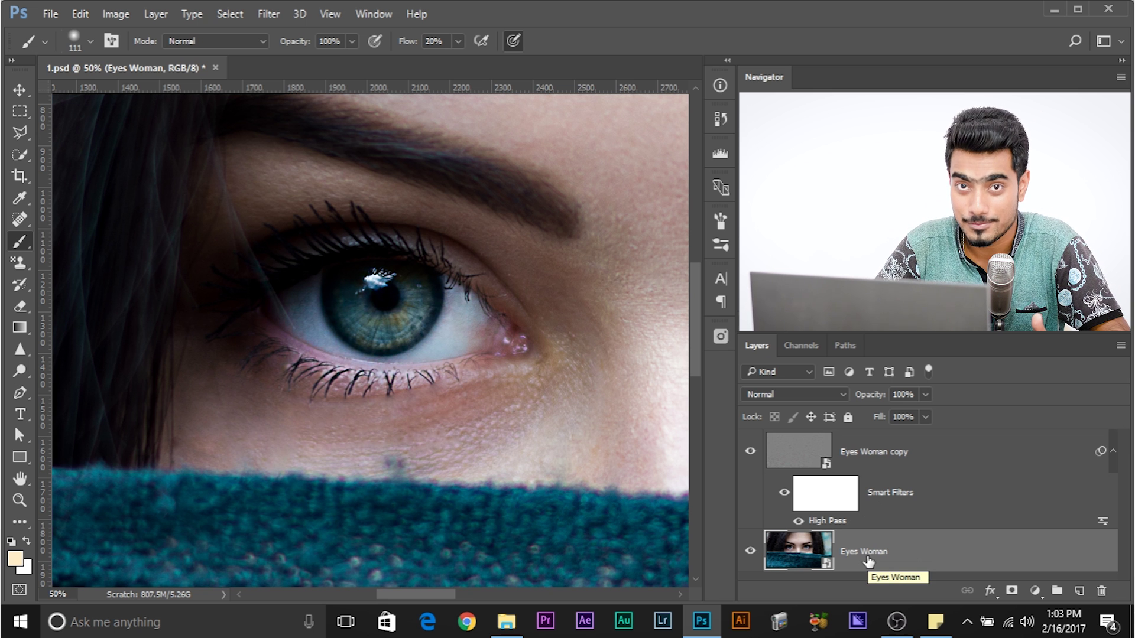
click(826, 458)
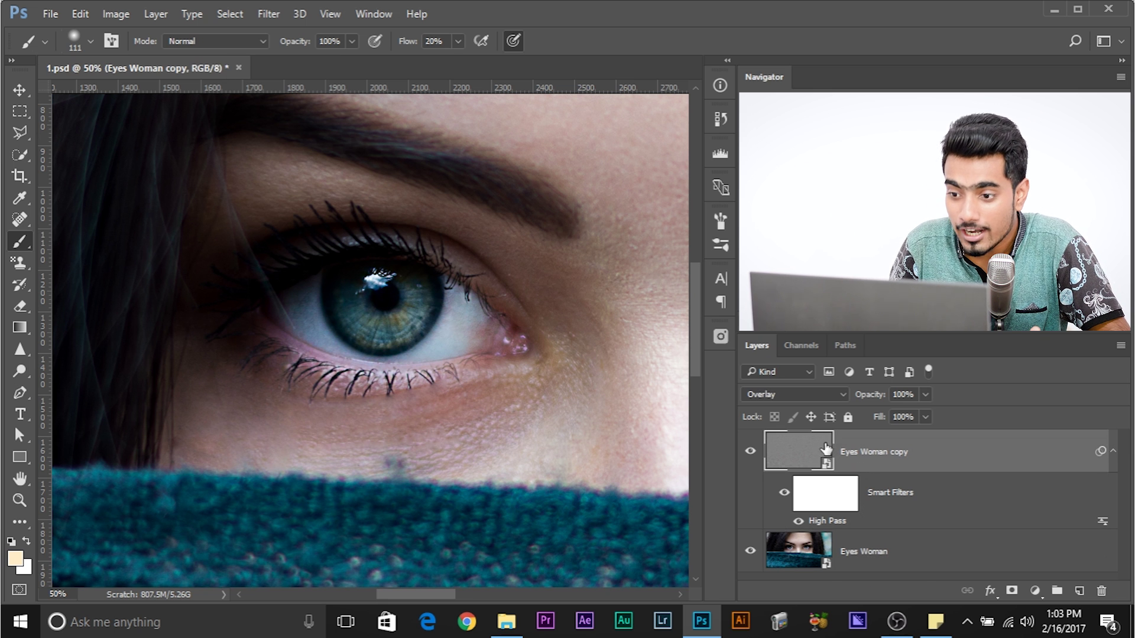
click(775, 396)
click(781, 396)
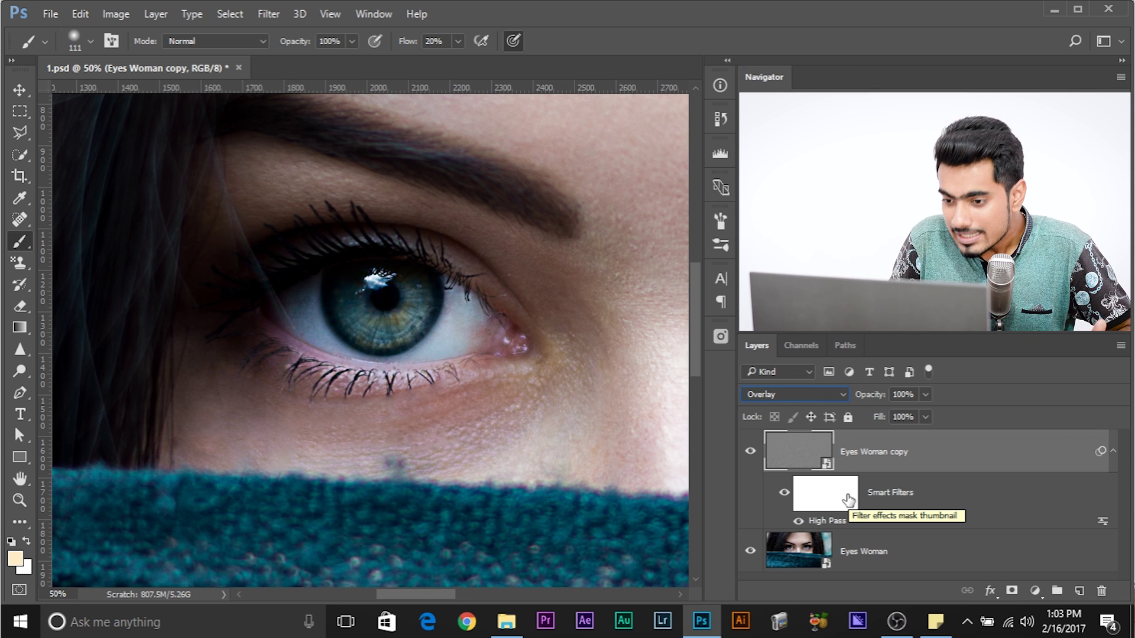
click(827, 501)
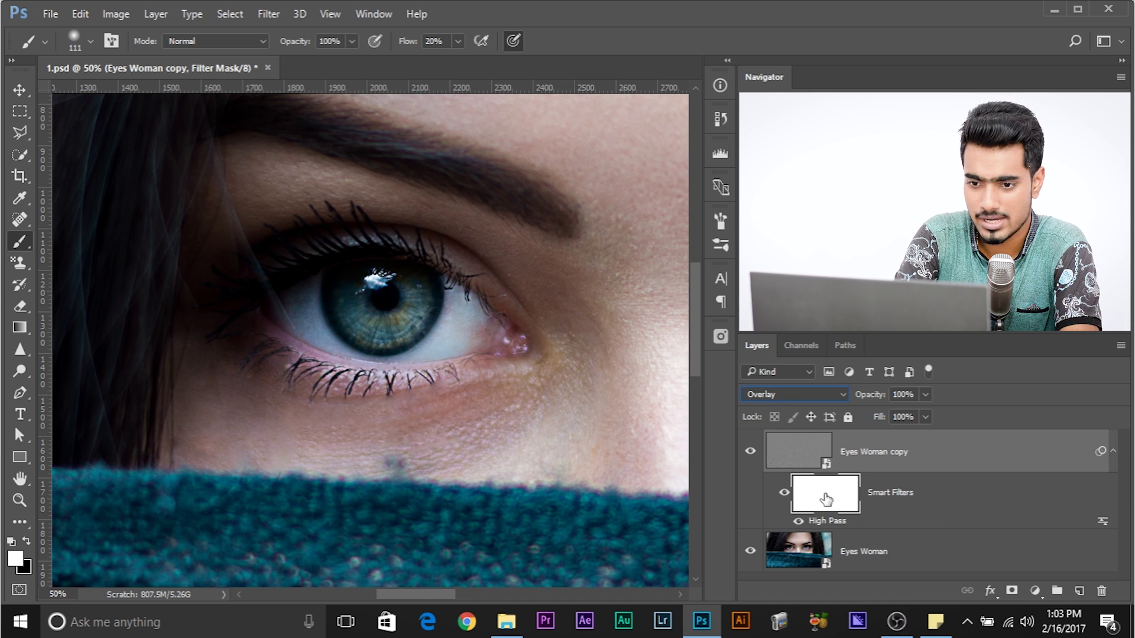
Step: Try inverting the Smart Filters mask of the Eyes Woman copy layer to black, and turn it back to white
key(ctrl+i)
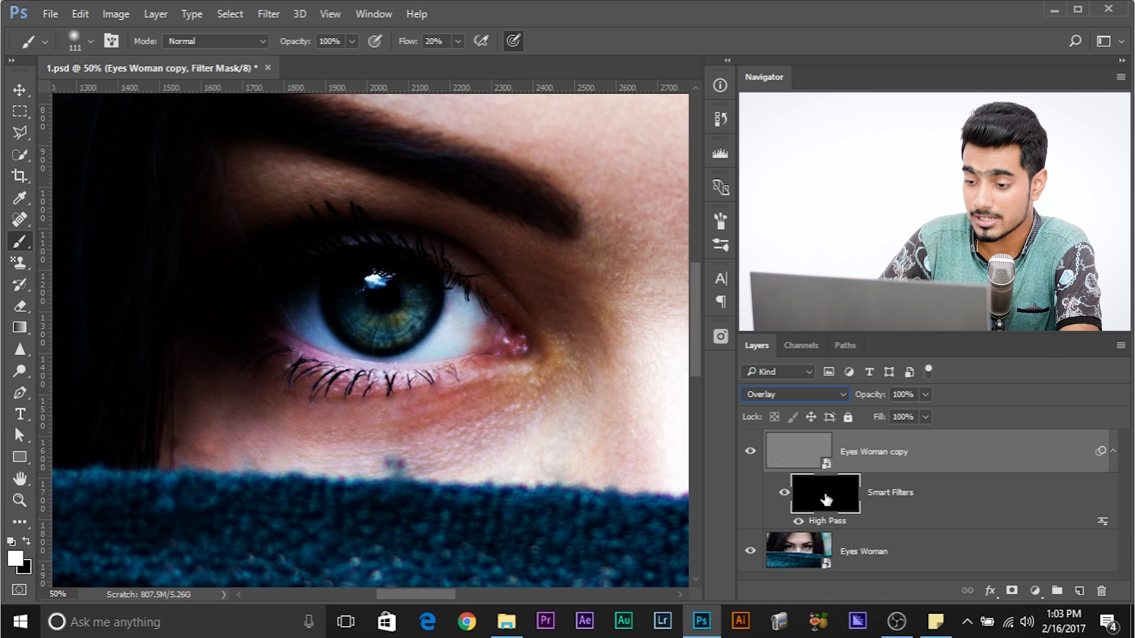
key(ctrl+i)
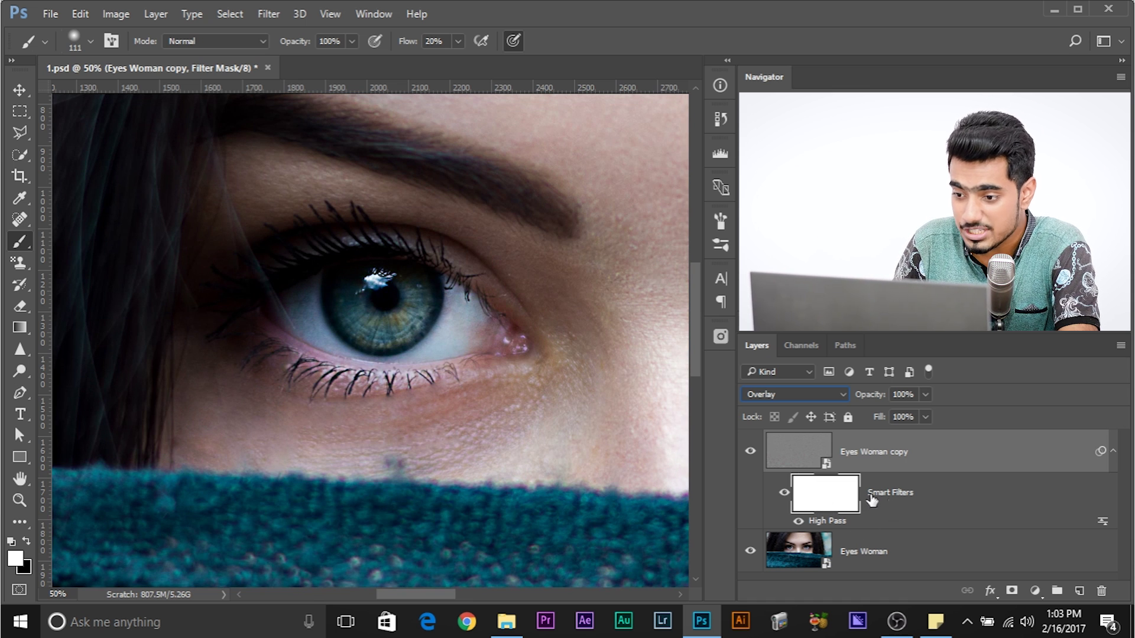
click(786, 393)
click(786, 393)
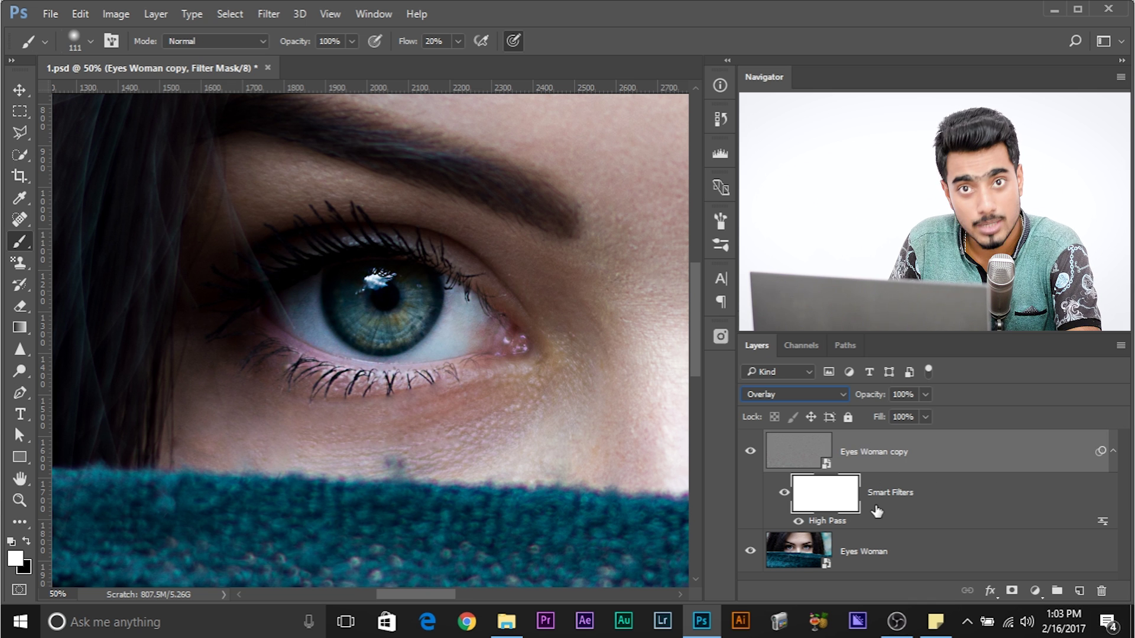
Step: Try adding a layer mask to Eyes Woman copy and inverting it to black and back, and undo the mask
click(1013, 592)
key(ctrl+i)
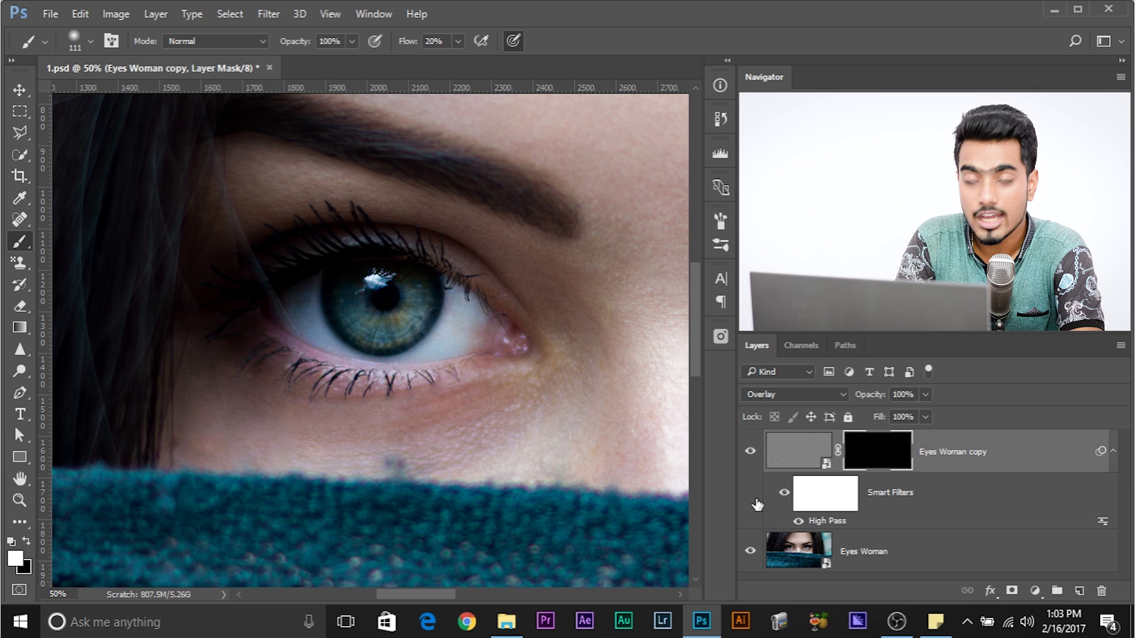
key(ctrl+i)
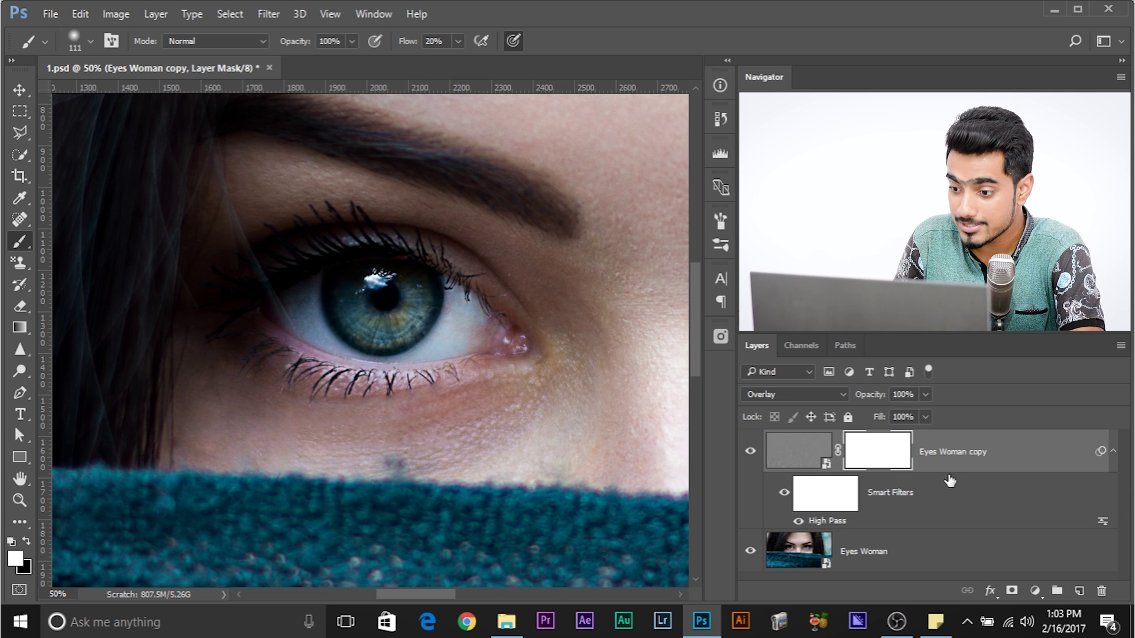
click(1014, 591)
key(ctrl+alt+z)
key(ctrl+alt+z)
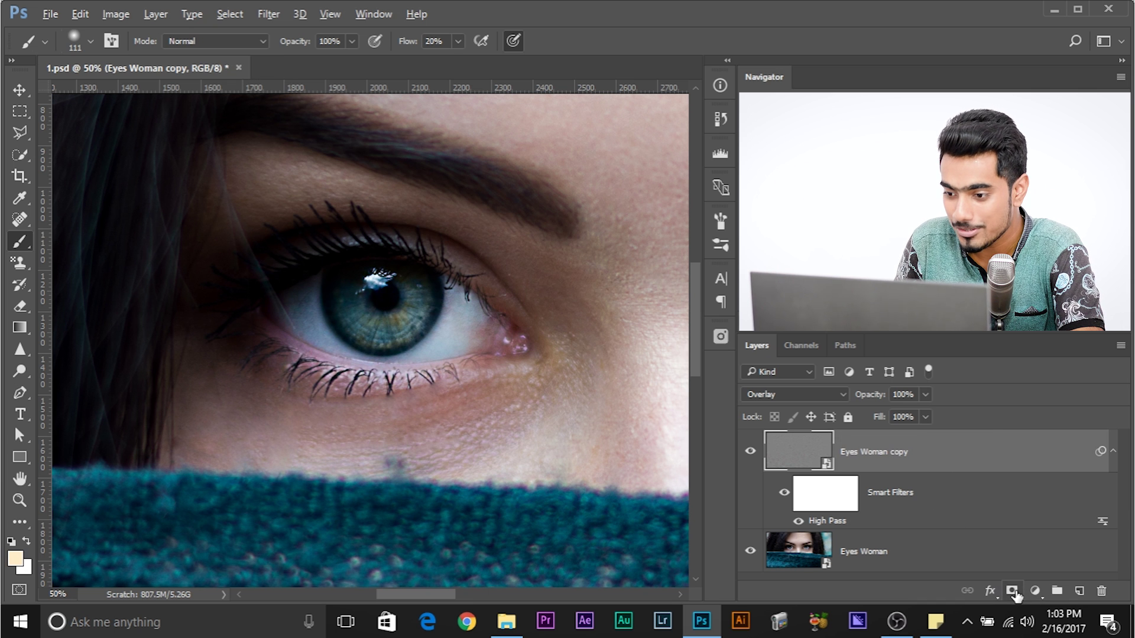
Step: Add a black layer mask to Eyes Woman copy and paint it white over the eye
alt+click(1012, 591)
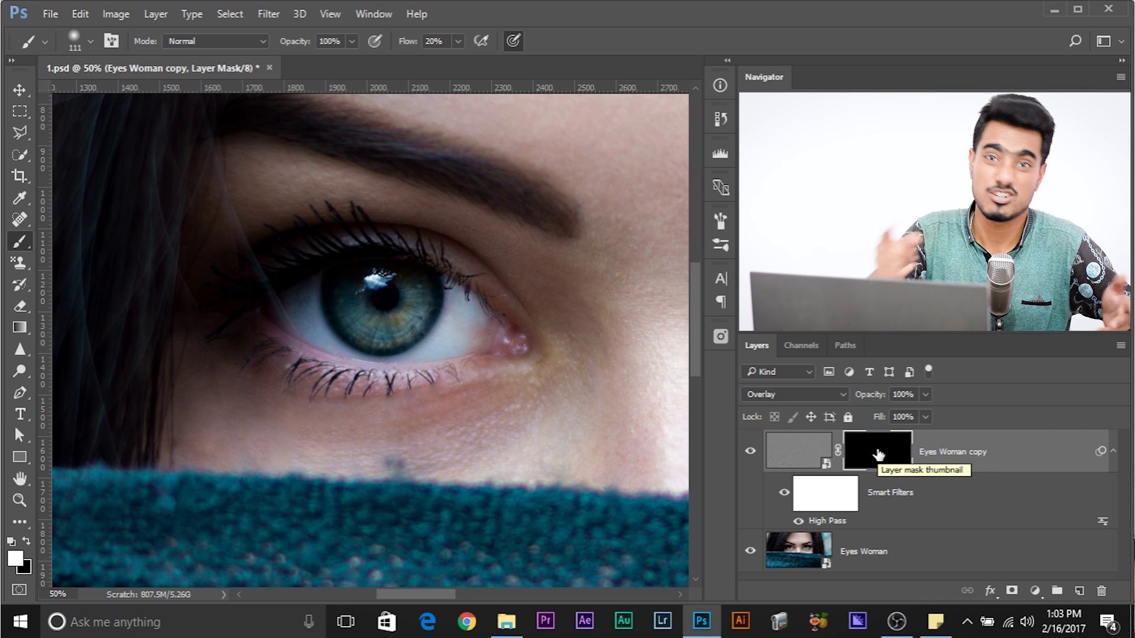
key(ctrl+plus)
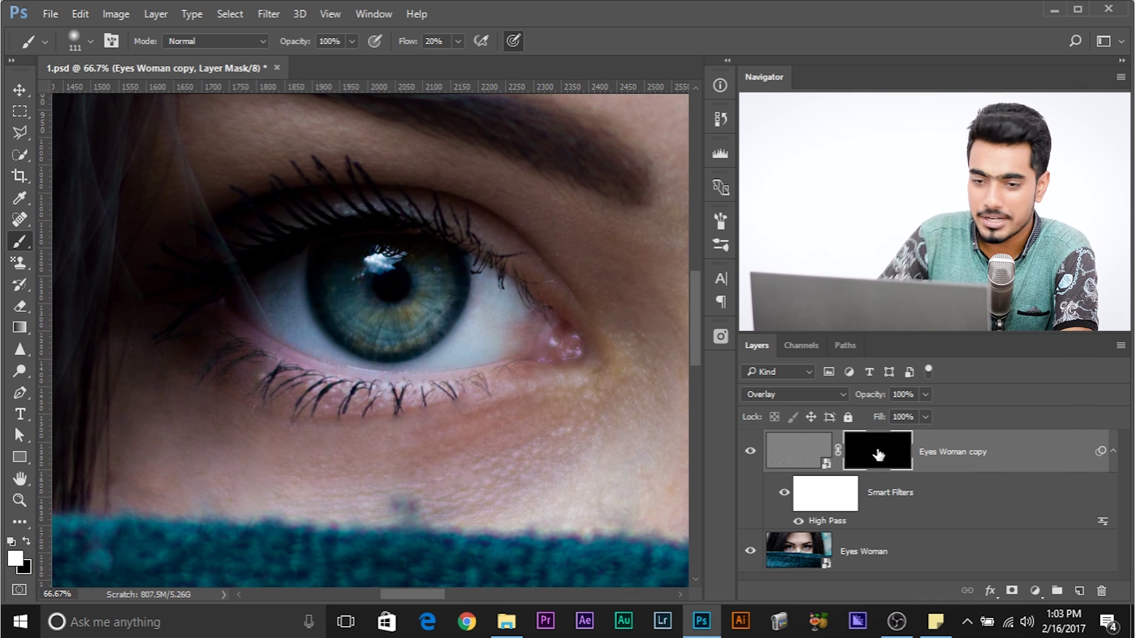
mouse_move(351, 270)
mouse_down()
mouse_move(403, 298)
mouse_move(445, 280)
mouse_move(357, 242)
mouse_move(210, 261)
mouse_move(354, 395)
mouse_move(580, 346)
mouse_move(468, 328)
mouse_up()
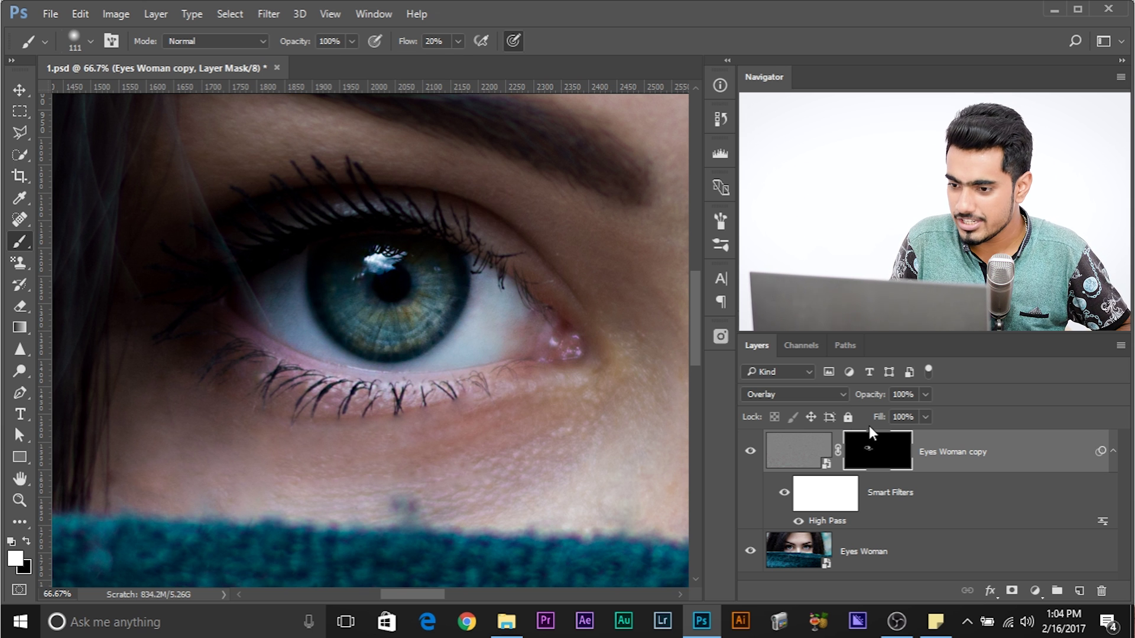
Step: Duplicate the masked High Pass layer twice to strengthen the sharpening of the eye
drag(1011, 452, 1081, 584)
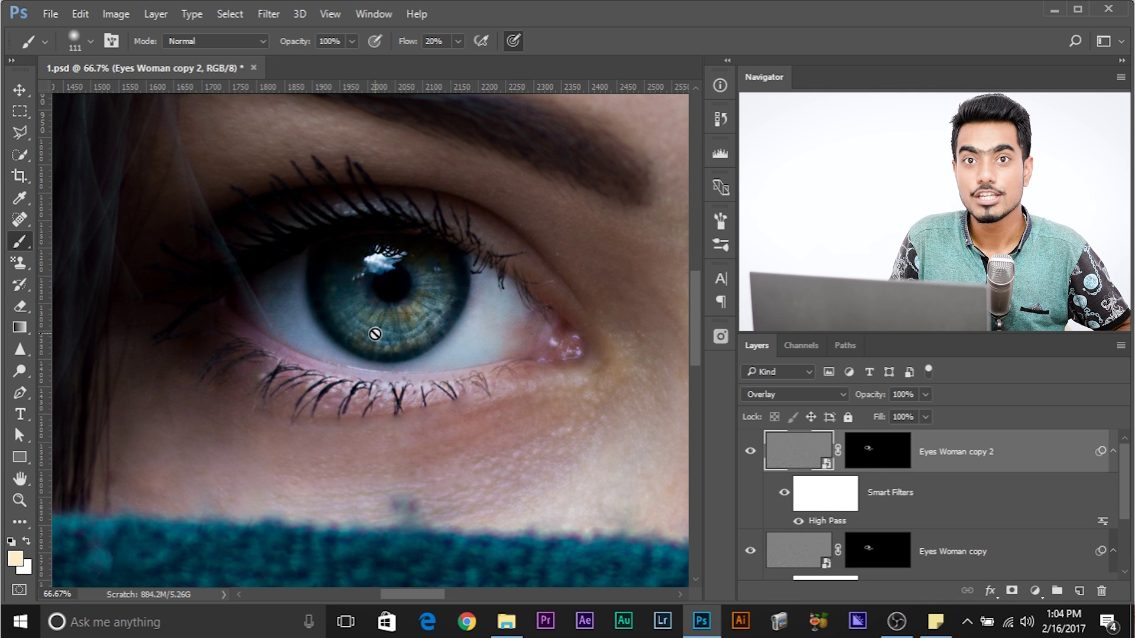
drag(997, 458, 1082, 591)
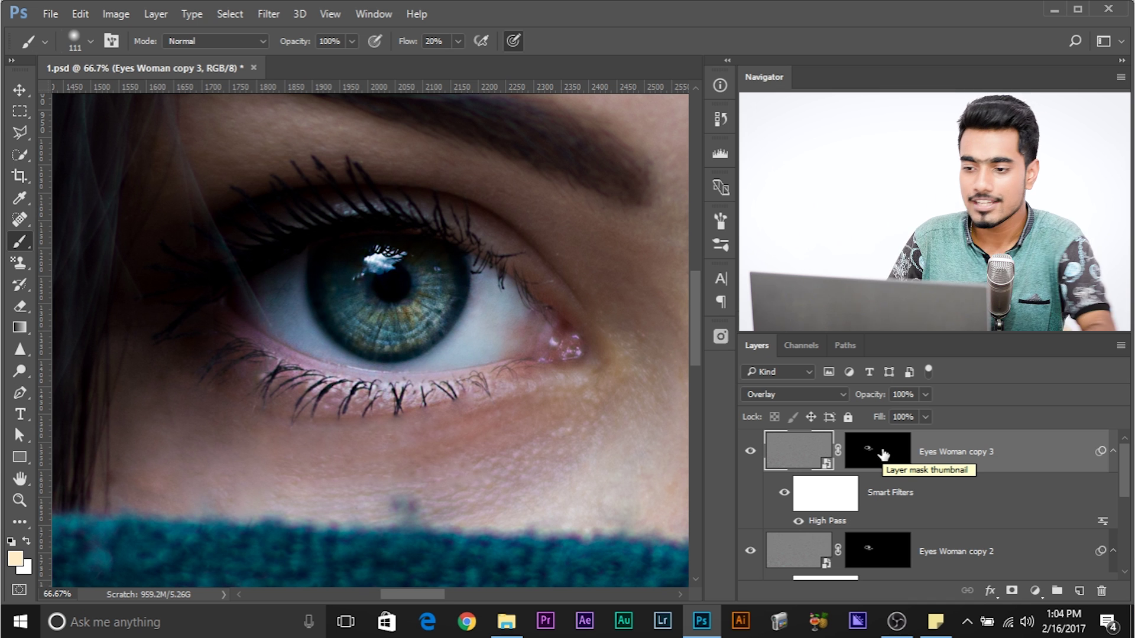
Step: Remove all three High Pass layer copies so that only the Eyes Woman layer remains
scroll(981, 506, down, 2)
scroll(988, 502, up, 1)
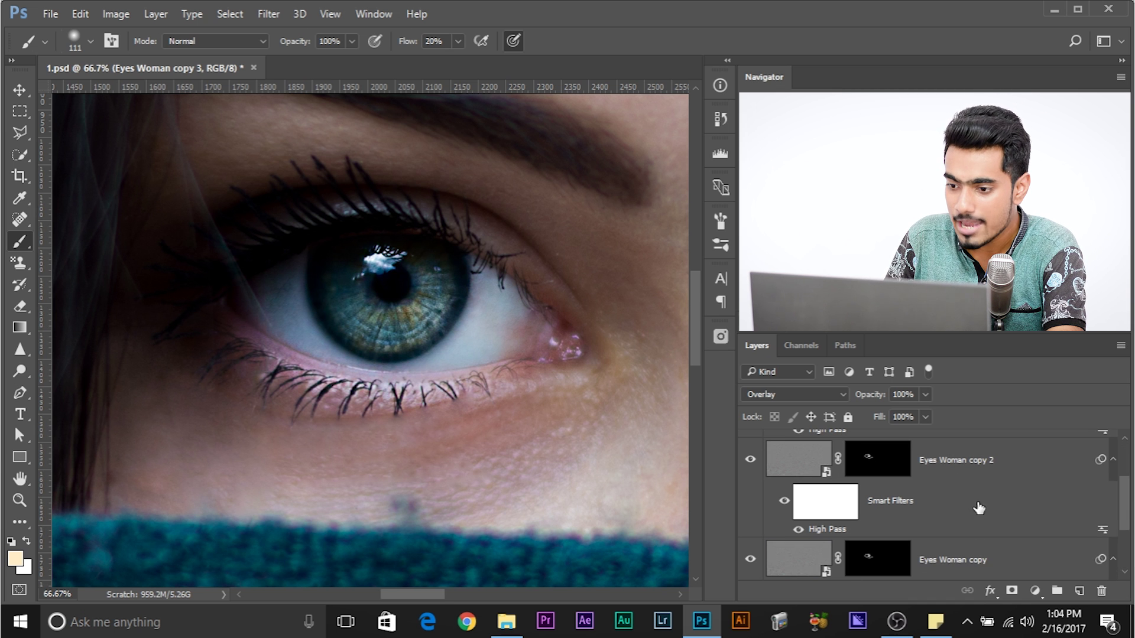
ctrl+click(979, 551)
scroll(972, 473, down, 1)
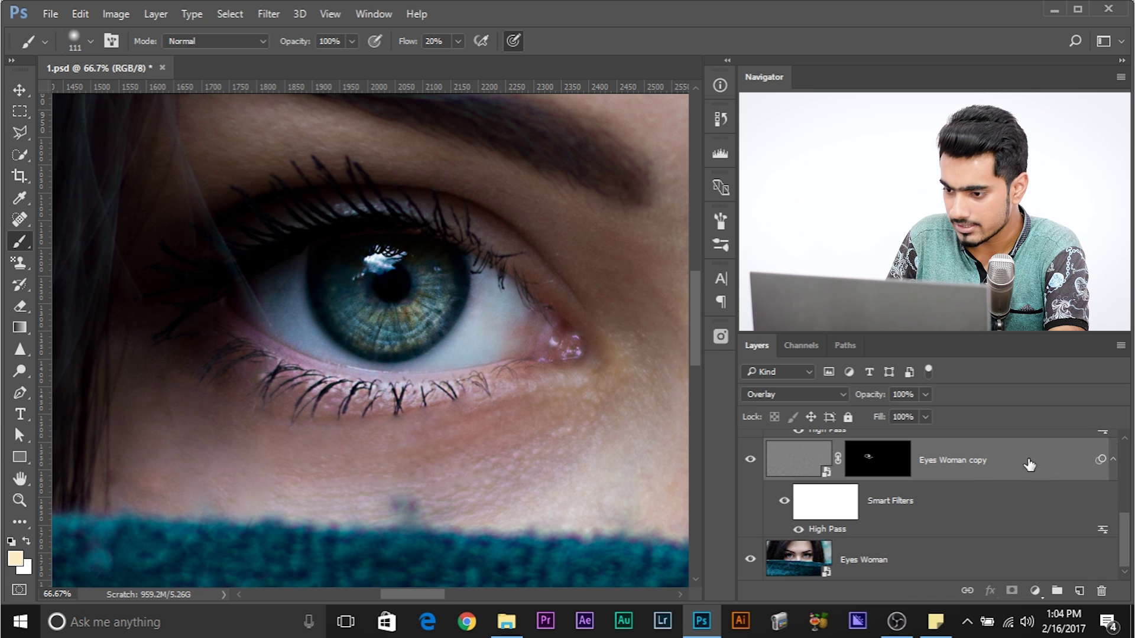
scroll(1029, 465, up, 2)
key(ctrl+e)
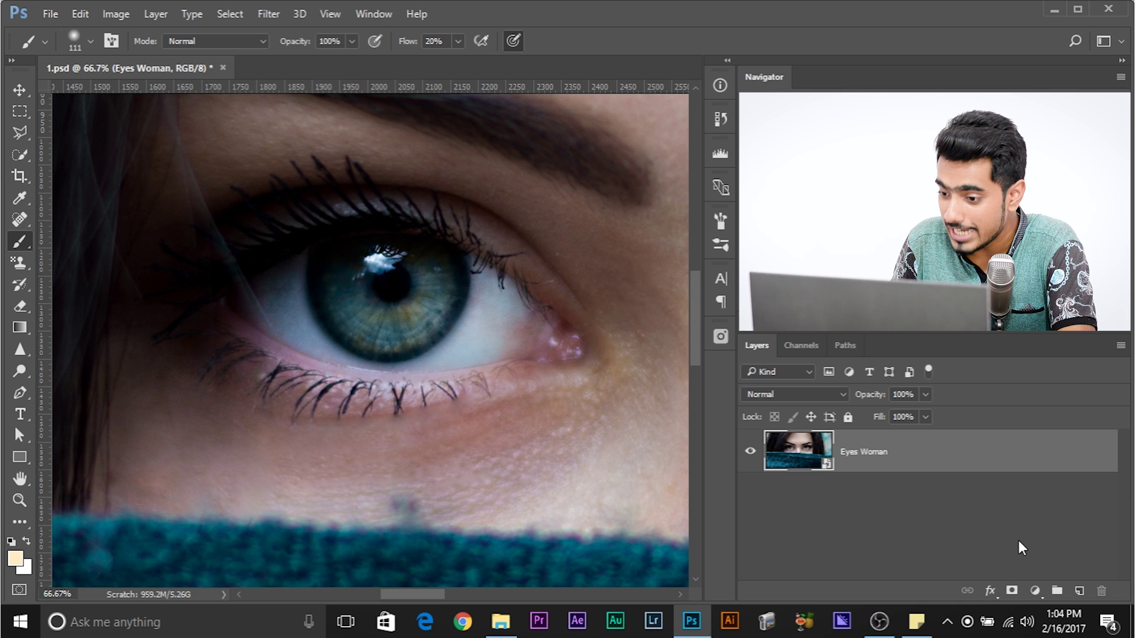
Step: Create a new empty layer above Eyes Woman and choose the Sharpen tool with Sample All Layers and Protect Detail enabled
click(1080, 590)
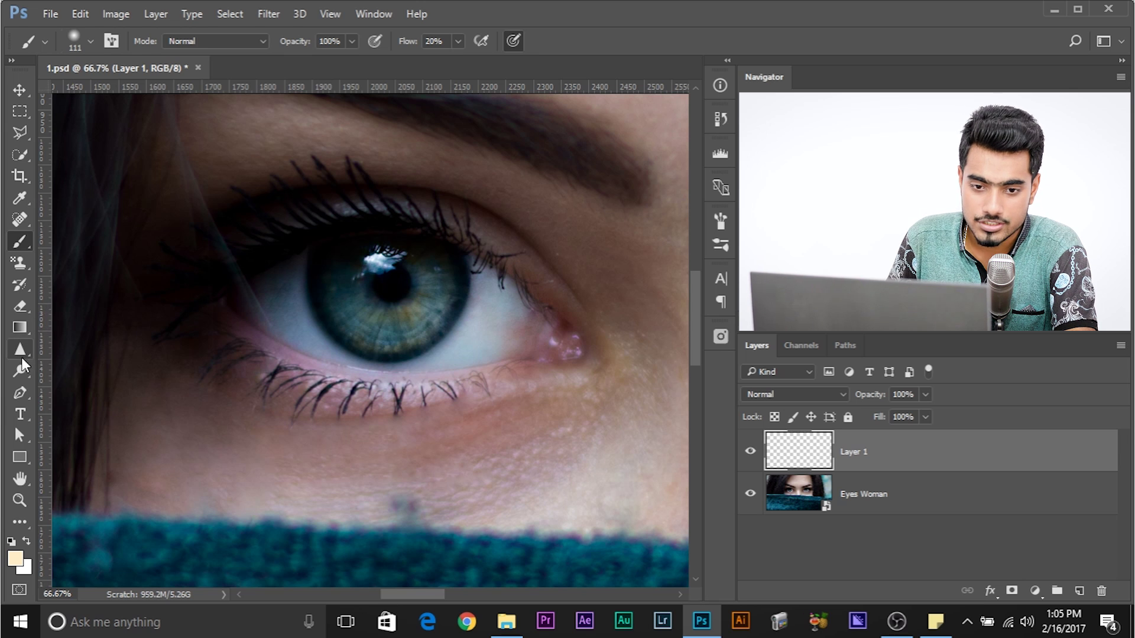
click(19, 350)
click(92, 370)
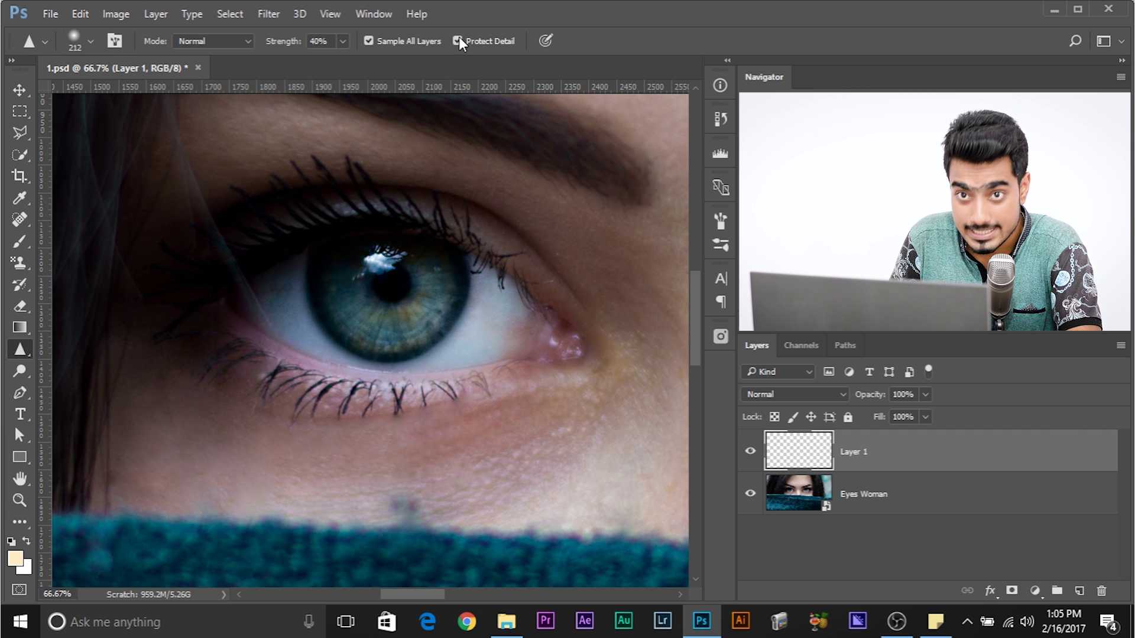
click(368, 42)
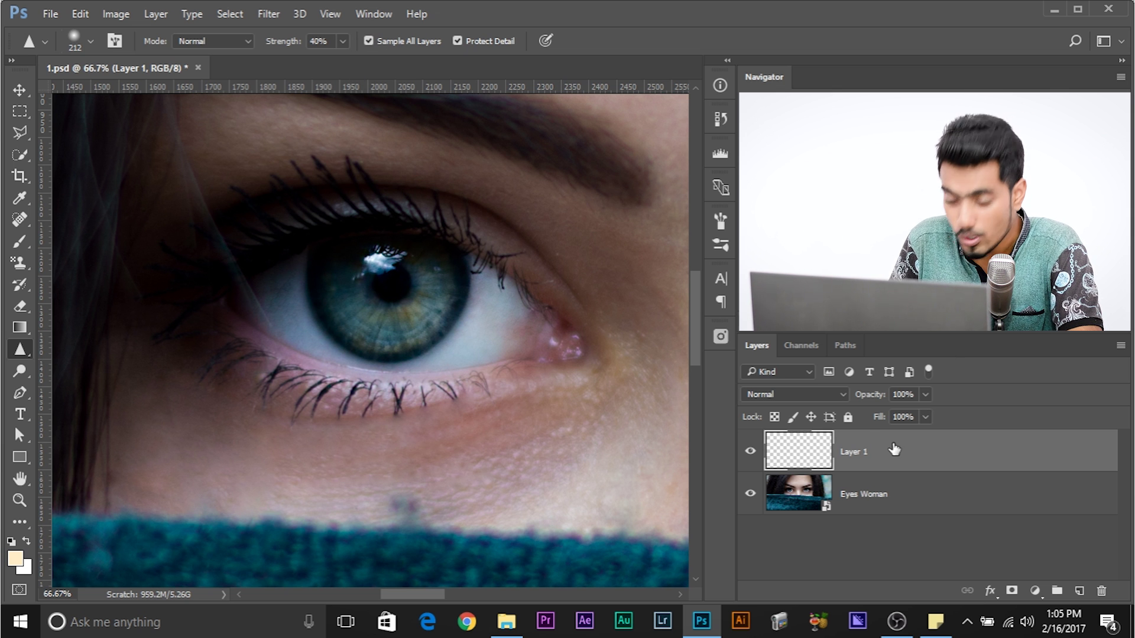
Step: Try a Sharpen tool strength of 100%, and set the strength to 35%
key(ctrl+plus)
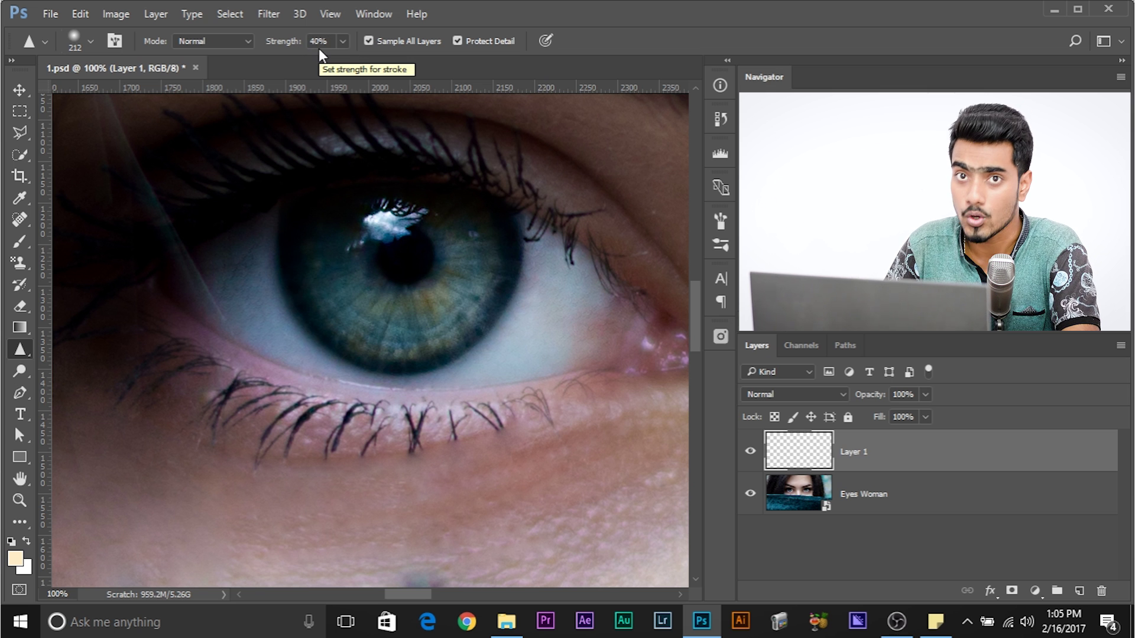
click(343, 41)
drag(340, 61, 388, 61)
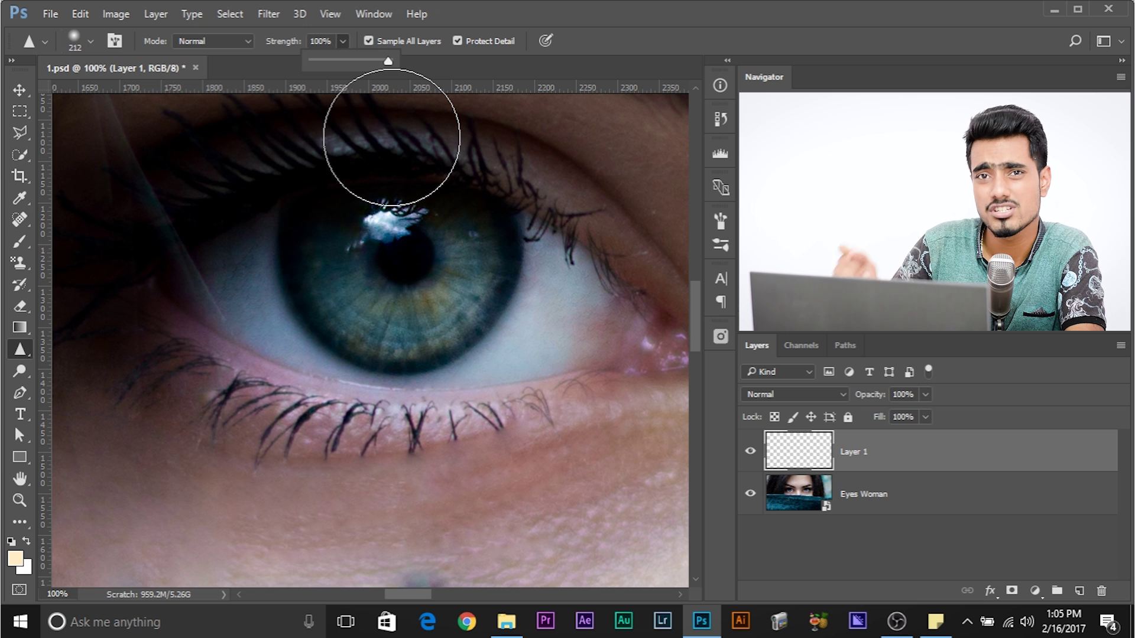
click(319, 43)
drag(318, 44, 236, 44)
text(35)
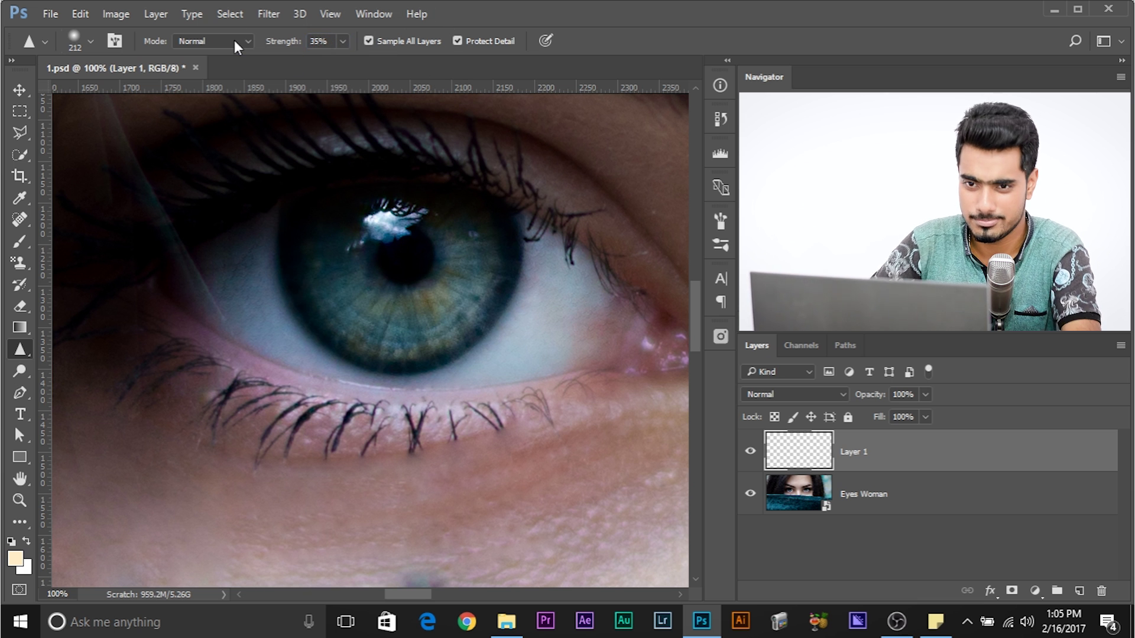
Step: Reduce the Sharpen brush to about 90 px and sharpen the iris with strokes on Layer 1
drag(413, 344, 332, 321)
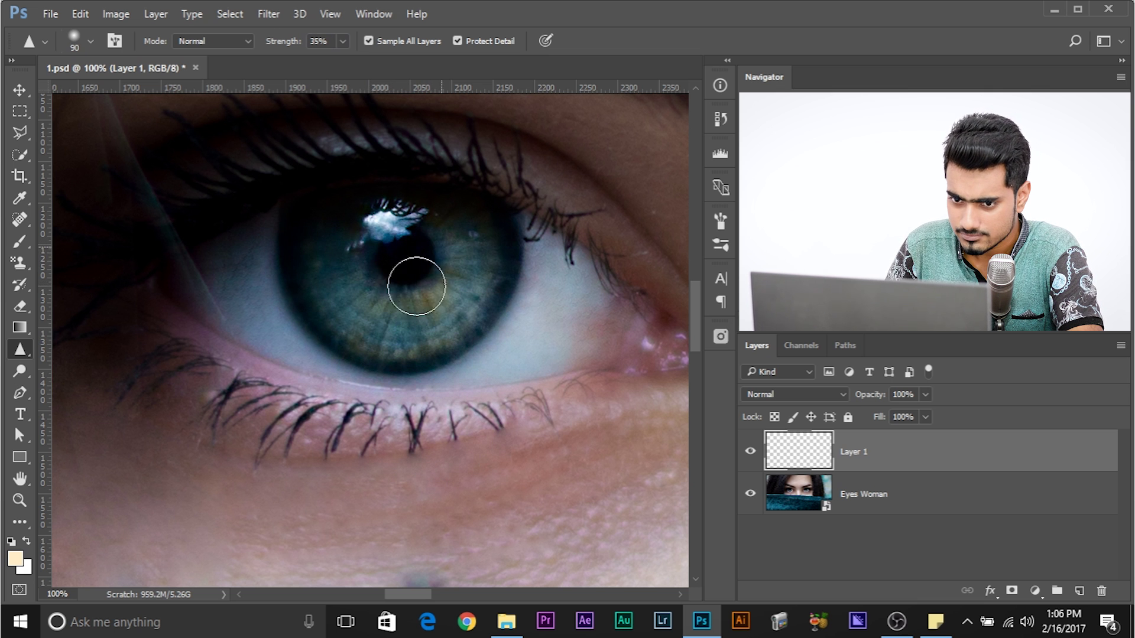
mouse_move(362, 271)
mouse_down()
mouse_move(330, 273)
mouse_move(370, 327)
mouse_move(436, 325)
mouse_move(424, 328)
mouse_move(456, 298)
mouse_move(468, 304)
mouse_move(468, 278)
mouse_move(462, 244)
mouse_move(426, 243)
mouse_up()
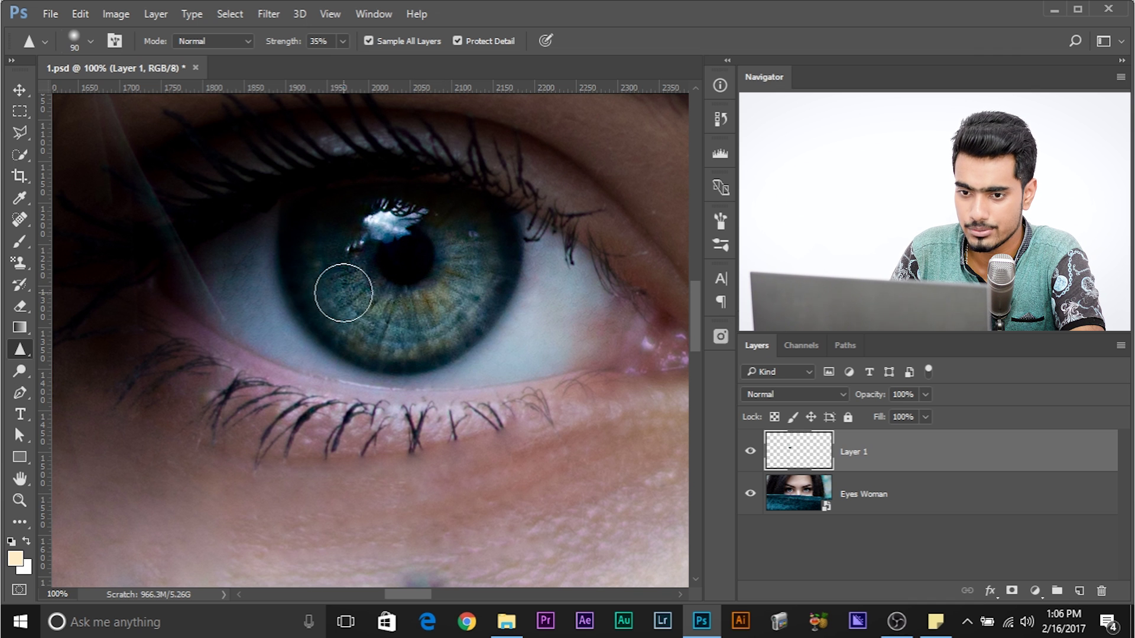
drag(340, 374, 313, 202)
drag(291, 338, 260, 326)
drag(157, 317, 164, 315)
mouse_move(160, 300)
mouse_down()
mouse_move(283, 359)
mouse_move(492, 398)
mouse_move(600, 362)
mouse_up()
drag(505, 333, 522, 341)
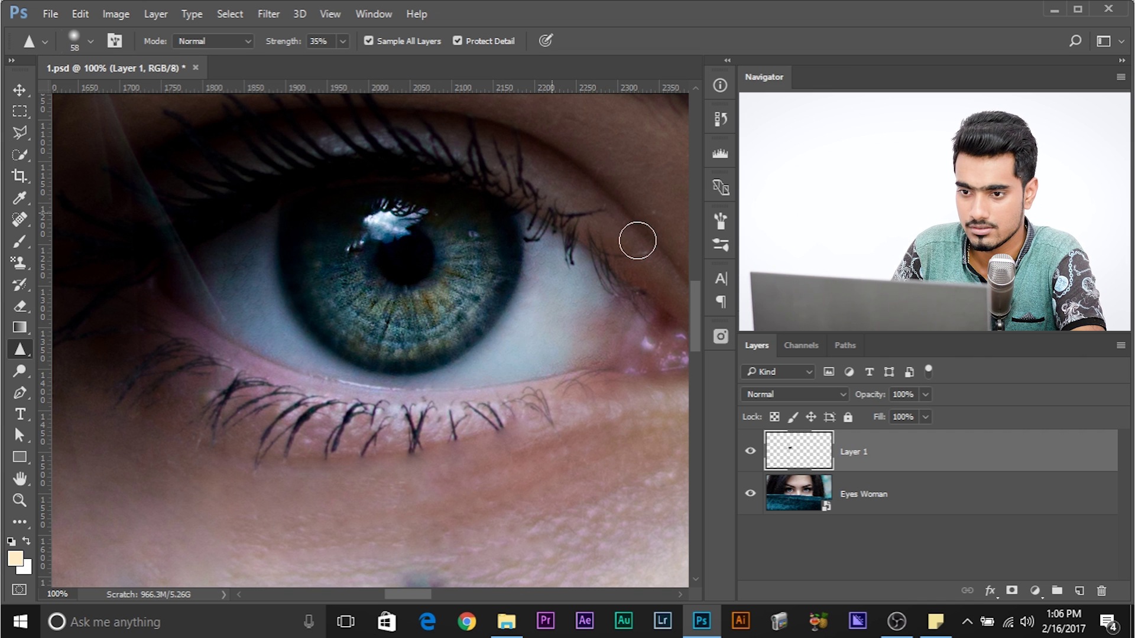
Step: Raise the Sharpen strength to 77% and sharpen the eyelid edges and eye corners with a brush about 76 px wide
click(343, 41)
click(377, 61)
drag(452, 201, 463, 201)
mouse_move(668, 330)
mouse_down()
mouse_move(540, 363)
mouse_move(375, 375)
mouse_move(193, 314)
mouse_move(107, 258)
mouse_move(296, 310)
mouse_up()
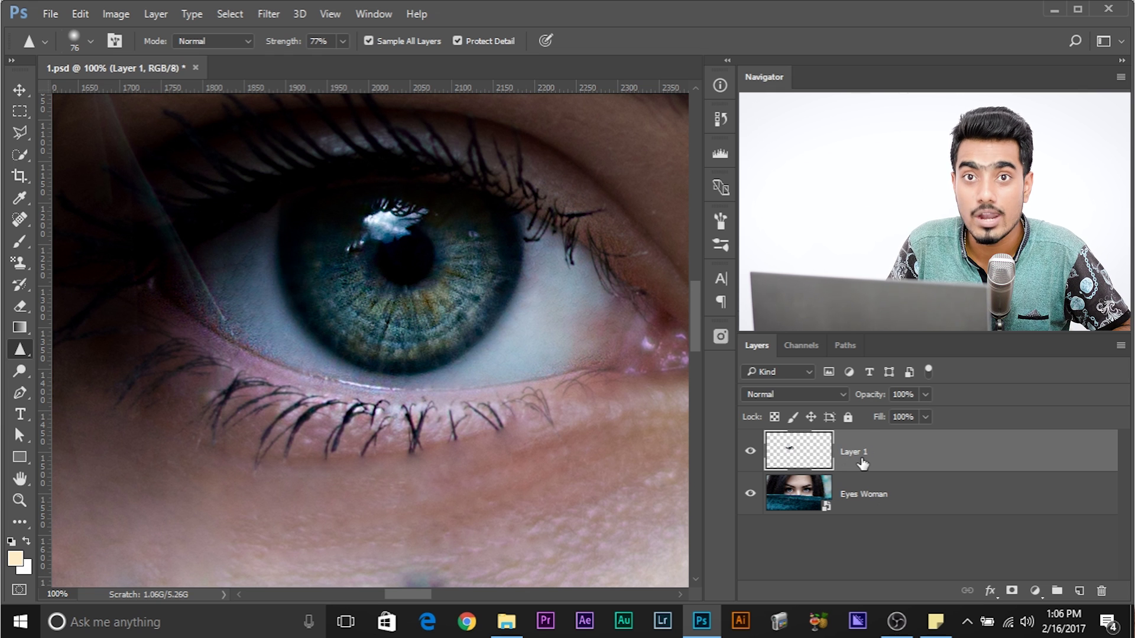
Step: Compare the eye before and after sharpening by hiding and showing Layer 1
key(ctrl+minus)
key(ctrl+minus)
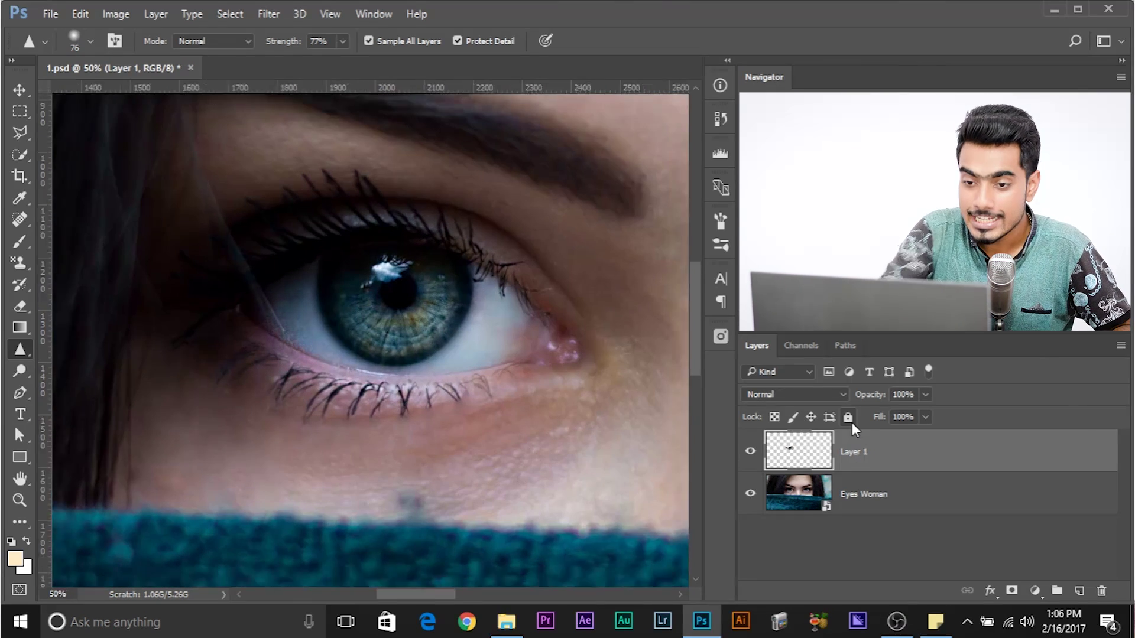
key(ctrl+plus)
click(750, 452)
click(750, 460)
click(750, 460)
click(750, 460)
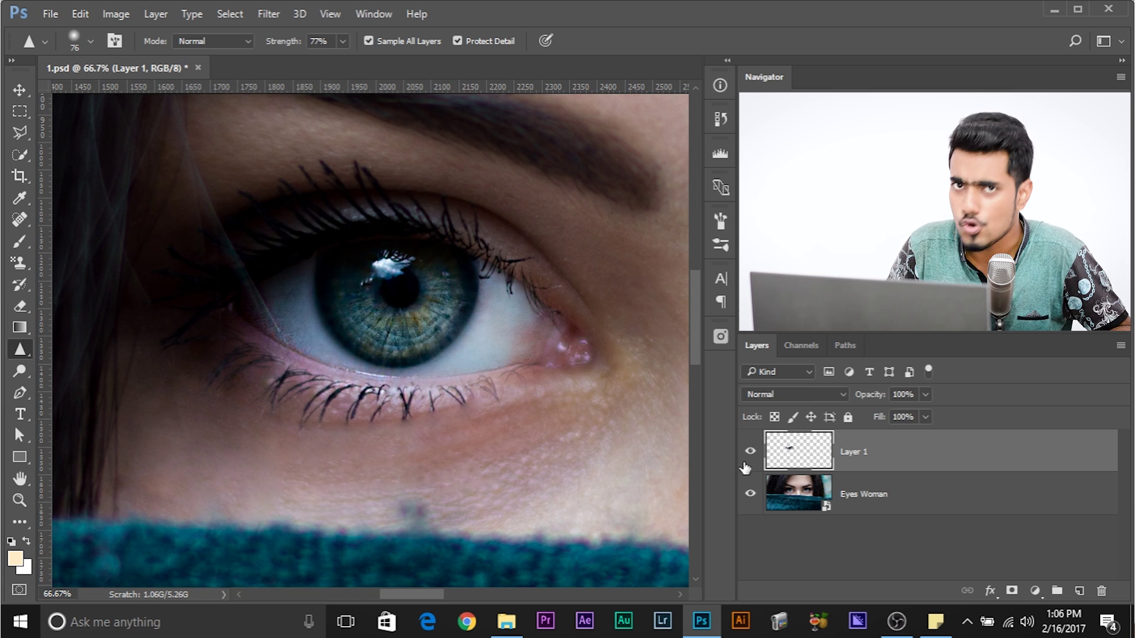
Step: Lower the opacity of Layer 1 to 53% and compare the eye with the layer hidden and shown
click(926, 395)
click(877, 416)
click(756, 454)
click(751, 454)
click(751, 454)
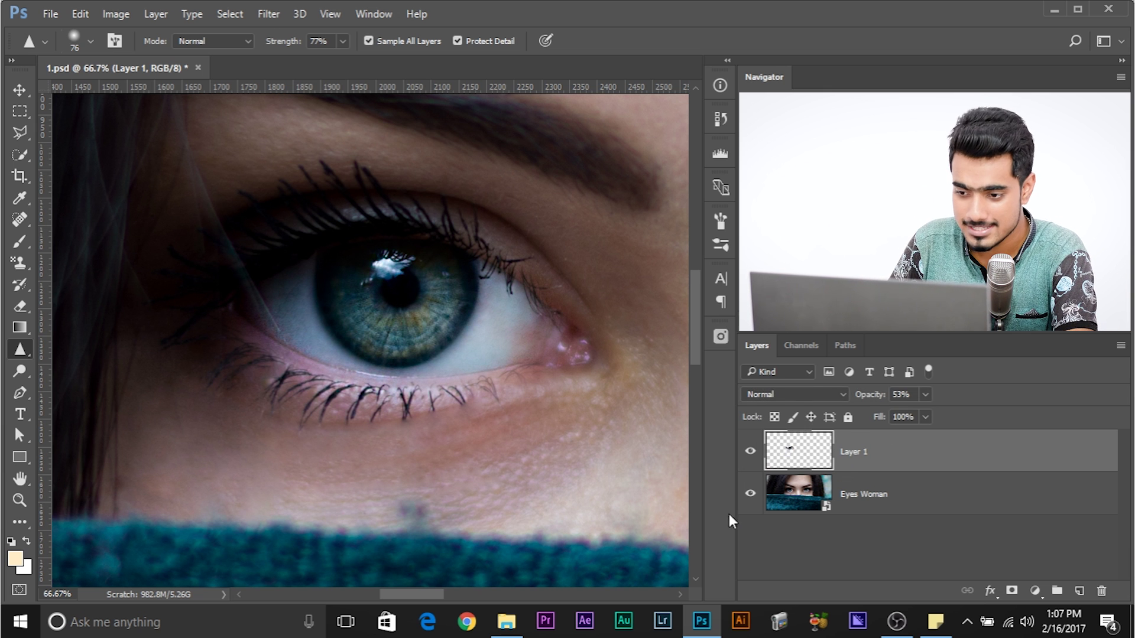
Step: Set the opacity of Layer 1 to 100% and inspect its strokes alone by hiding and reshowing Eyes Woman
click(751, 498)
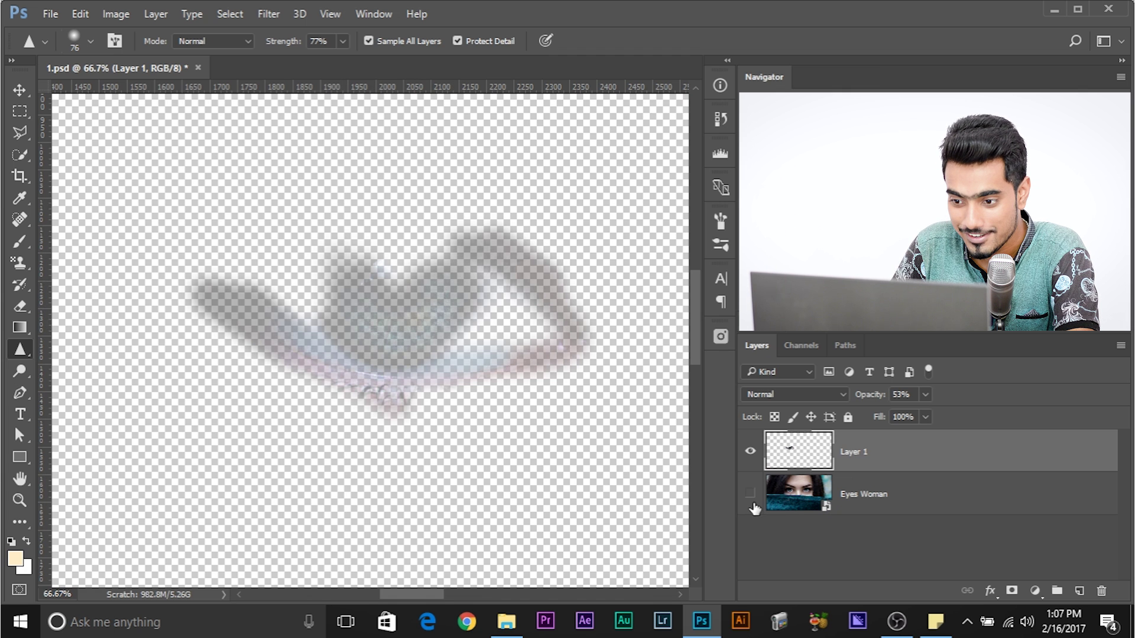
click(751, 494)
click(926, 394)
drag(924, 415, 977, 421)
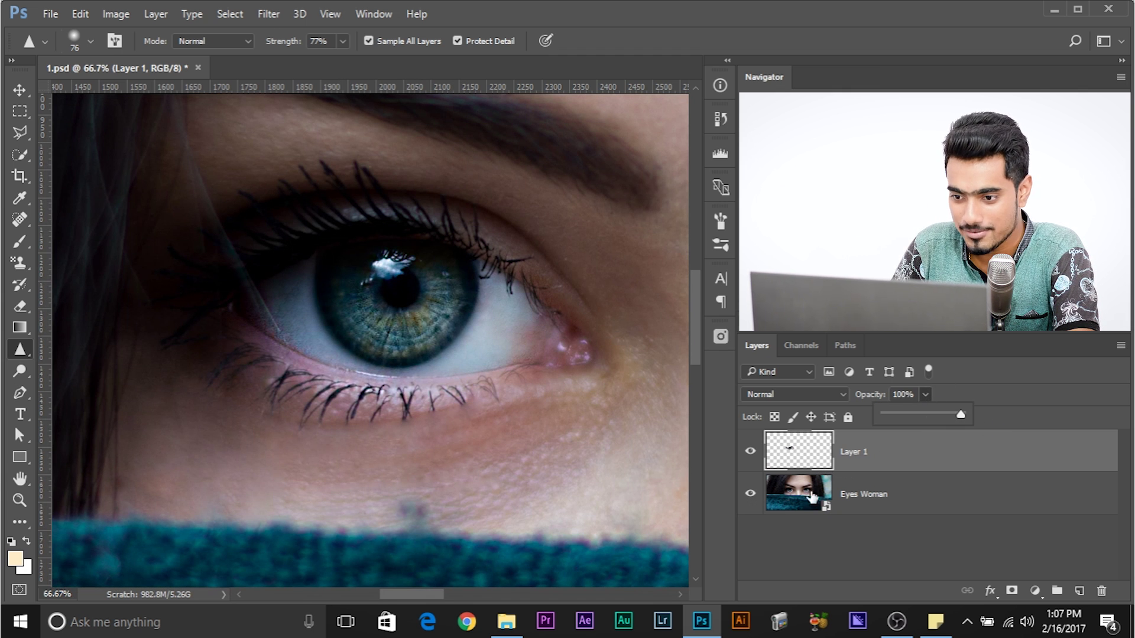
click(751, 494)
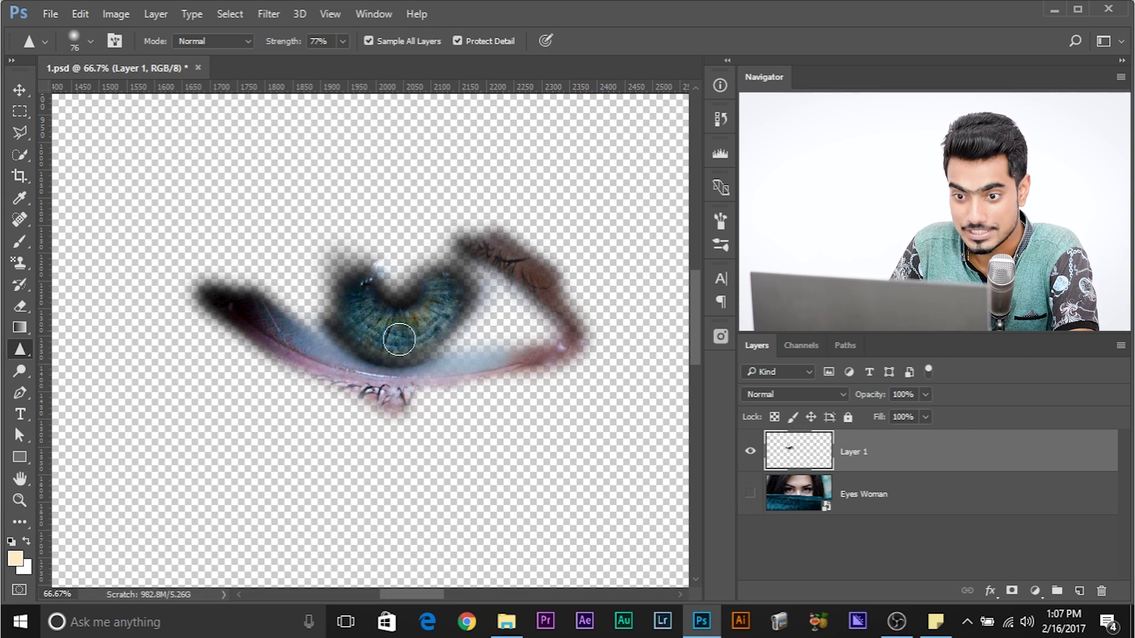
click(750, 494)
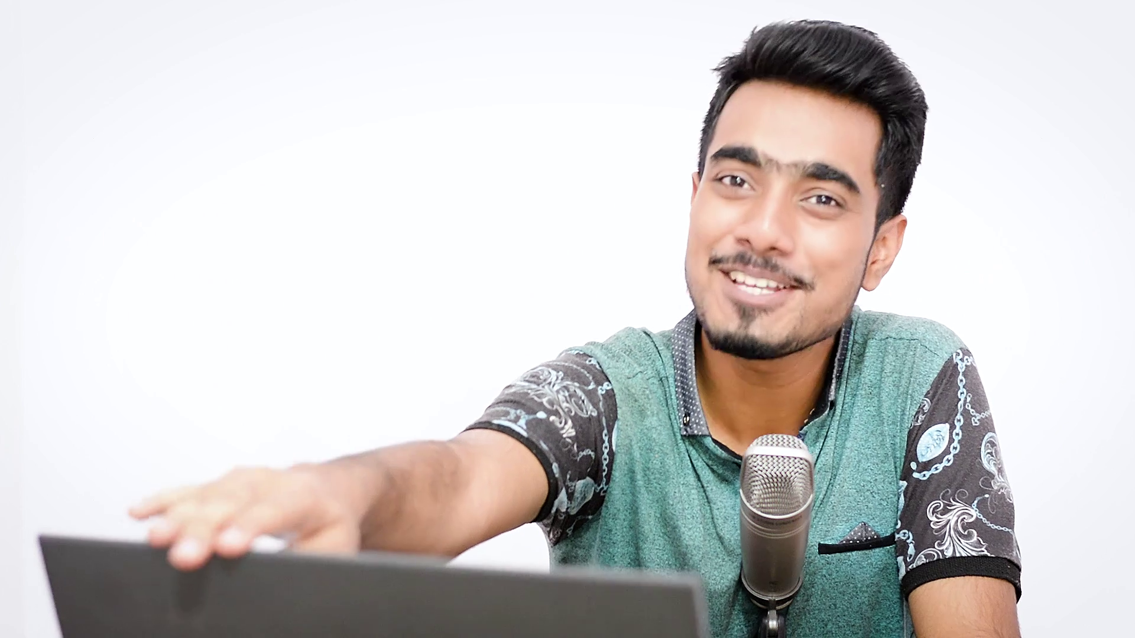